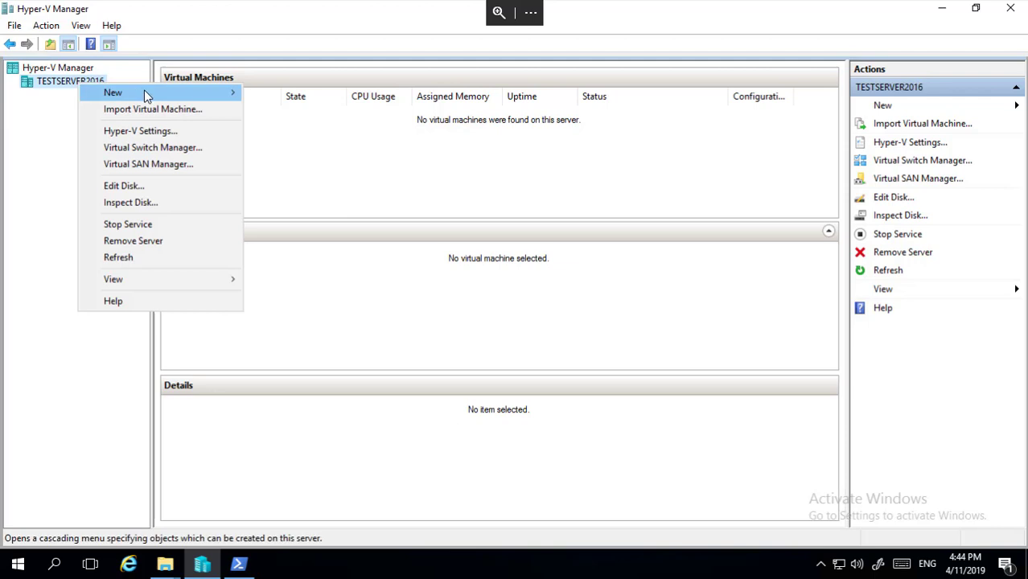
Start the New Virtual Machine wizard on the server and name the machine WINDE.
right_click(59, 87)
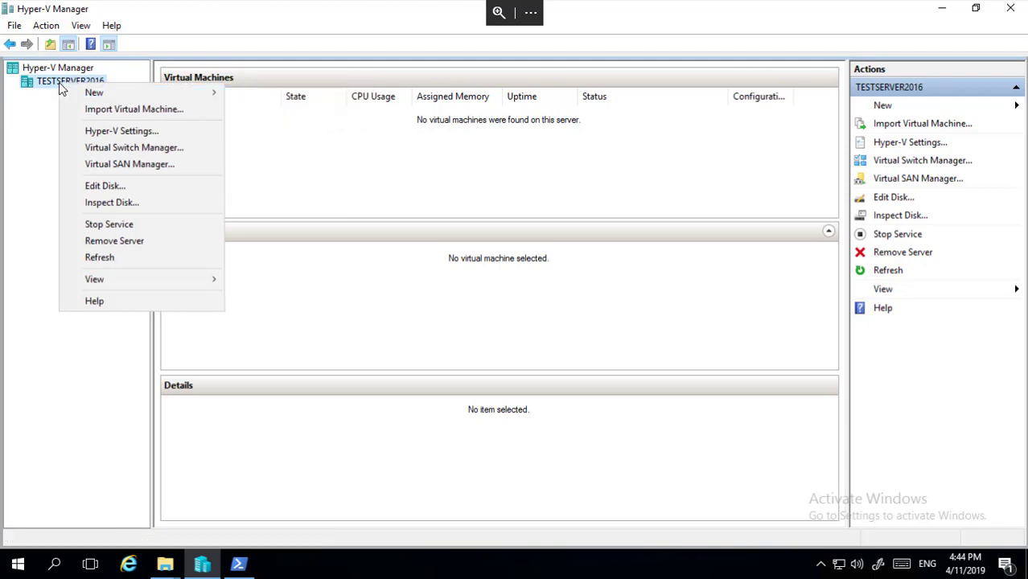
left_click(269, 93)
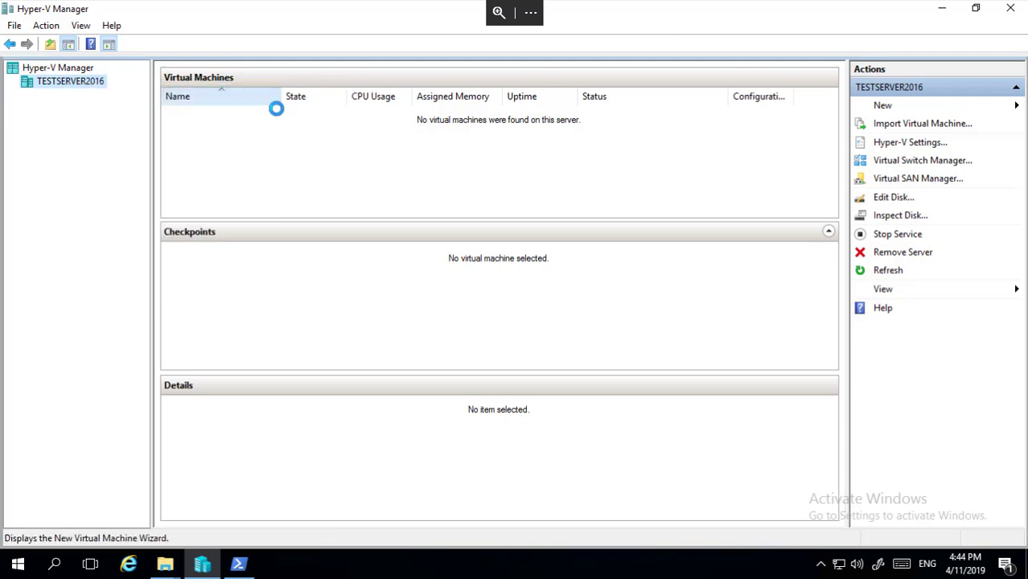
left_click(617, 452)
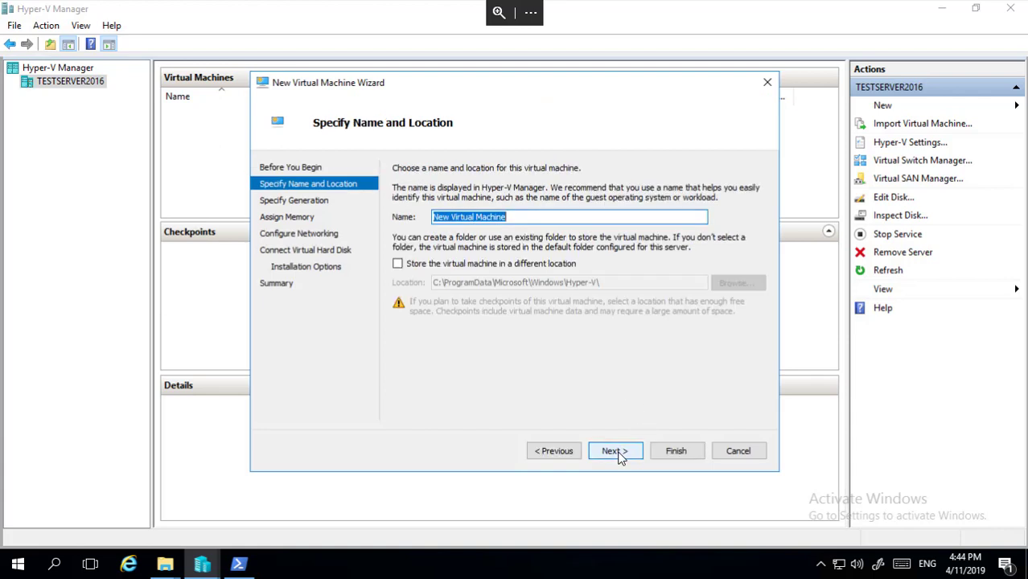
type("WIN")
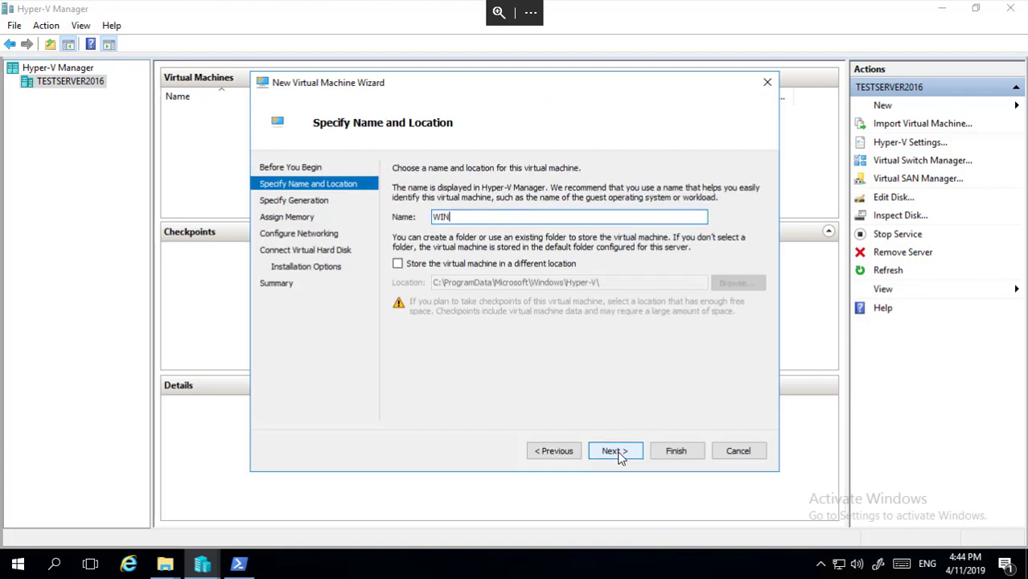
type("DE")
left_click(616, 453)
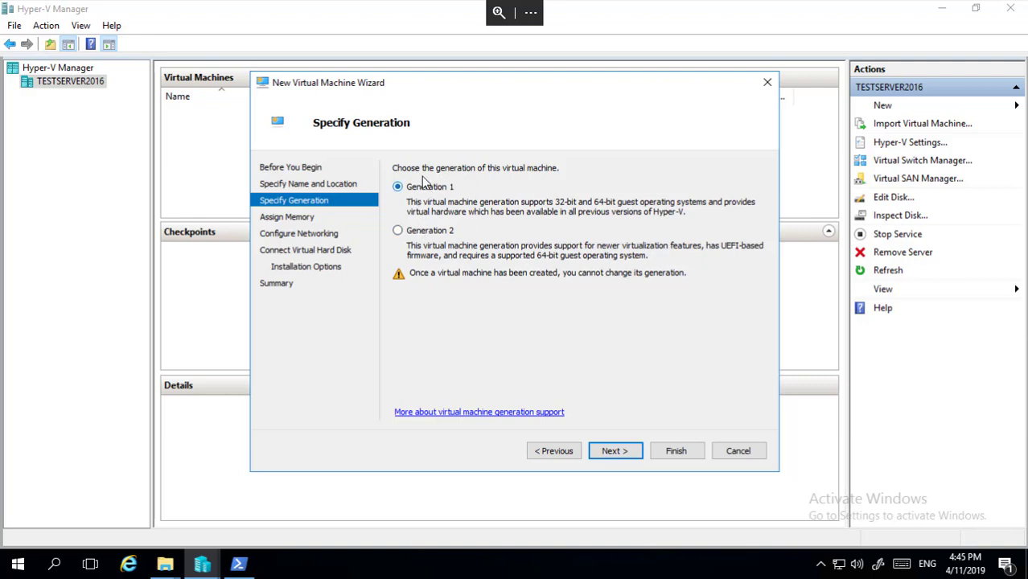
Keep Generation 1 and change startup memory from 1024 to 2048 MB.
left_click(612, 451)
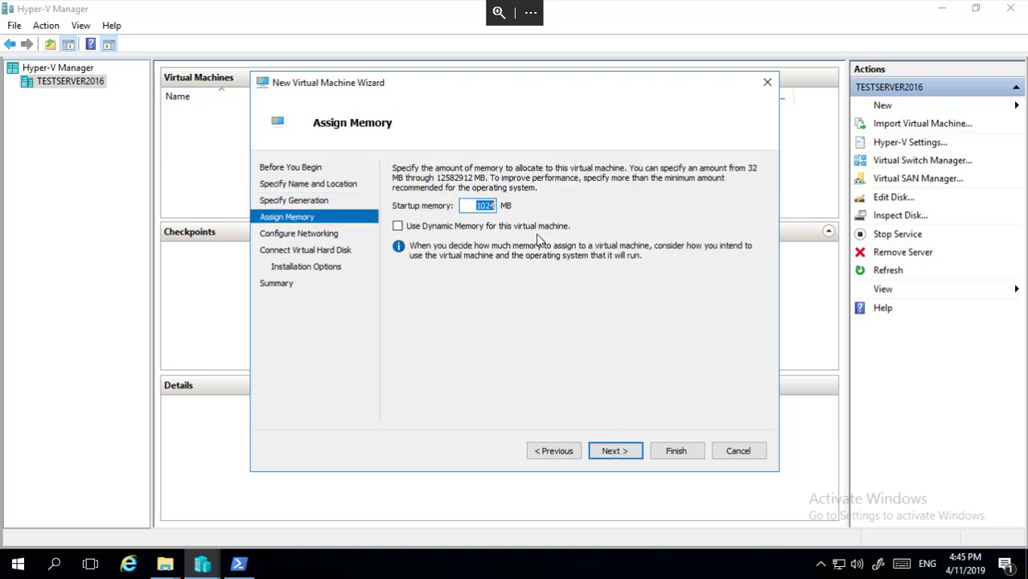
key("End")
key("BackSpace")
key("BackSpace")
key("BackSpace")
key("BackSpace")
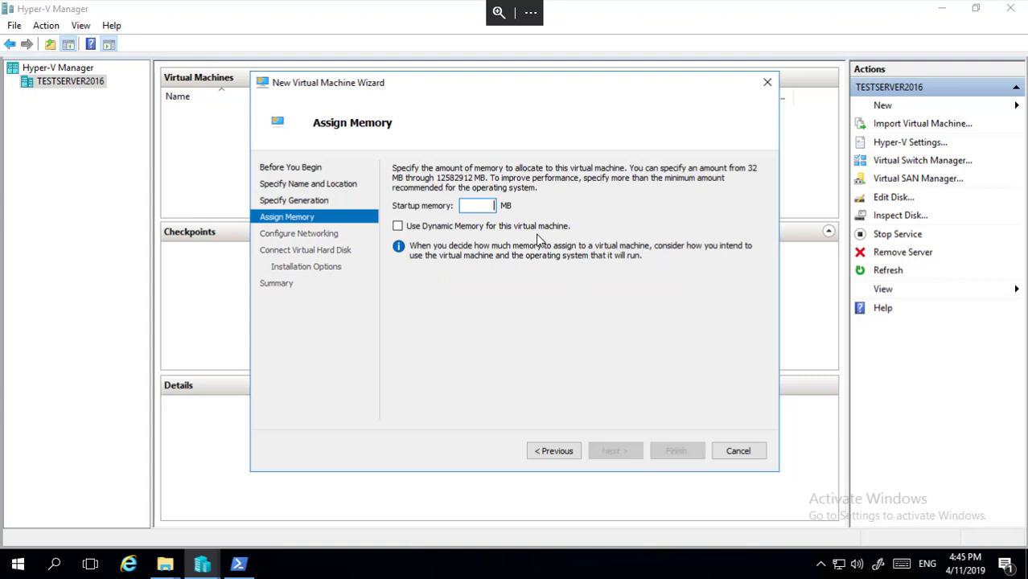
type("2048")
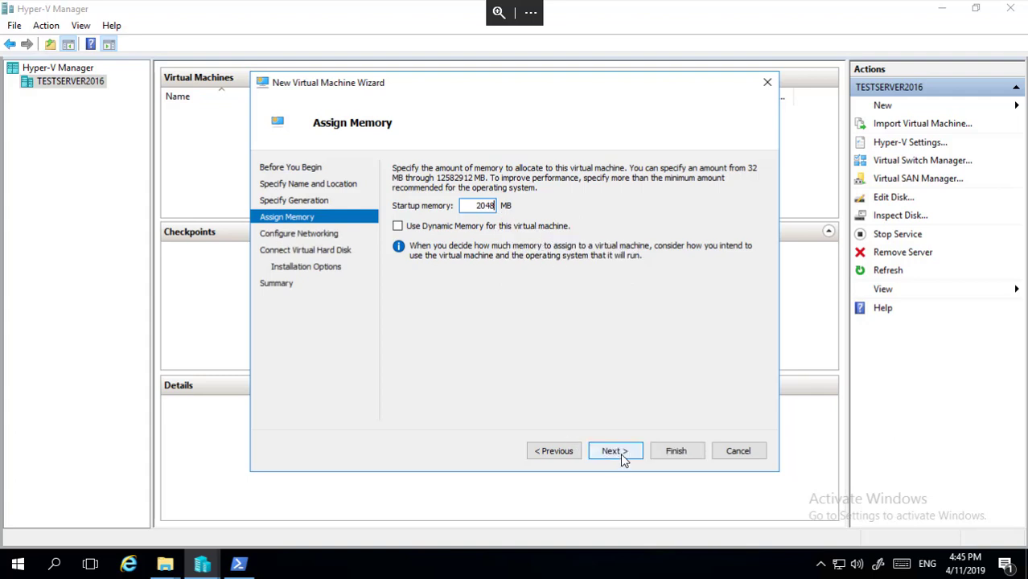
Leave WINDE's network connection set to Not Connected.
left_click(609, 452)
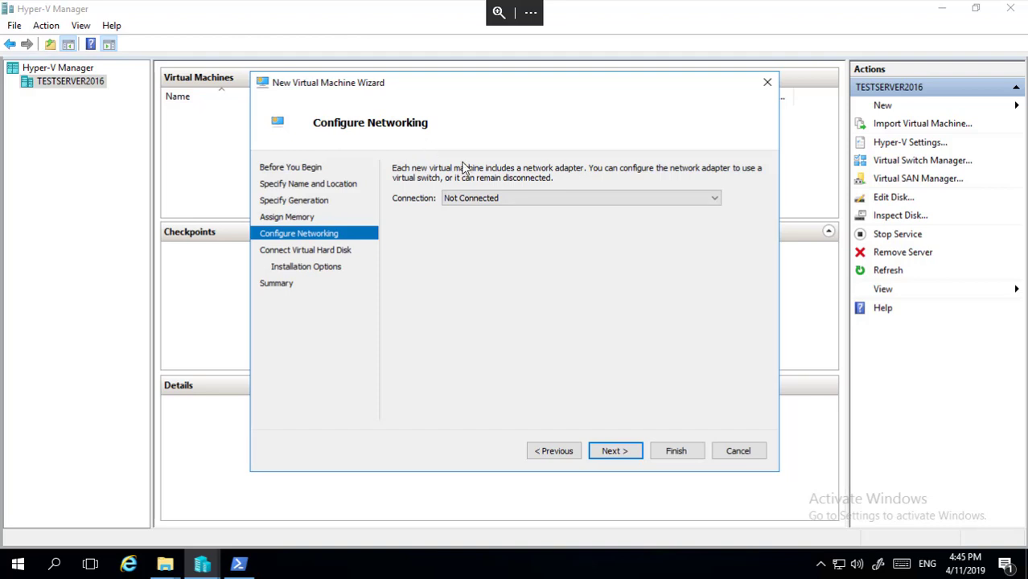
left_click(496, 197)
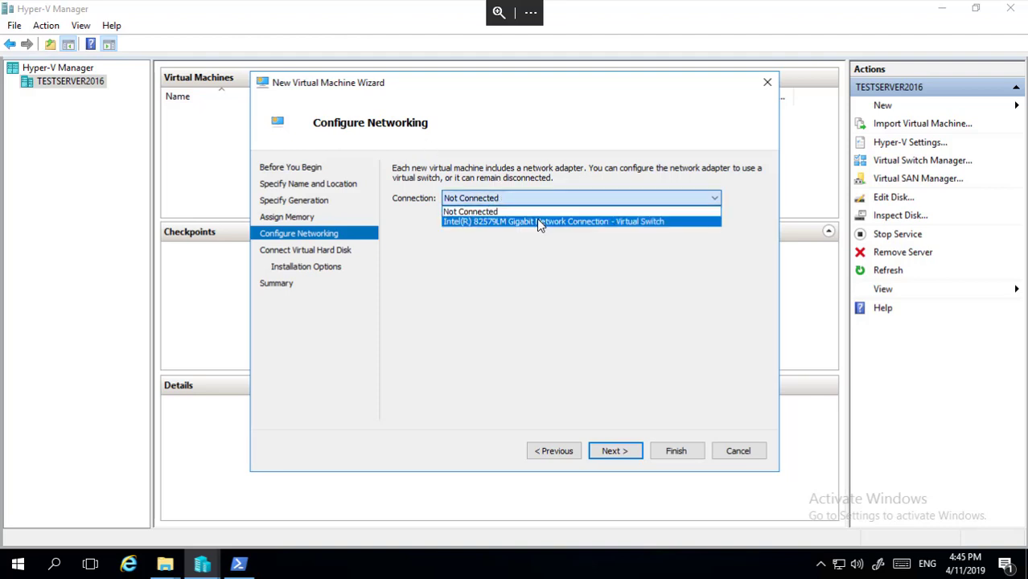
left_click(506, 205)
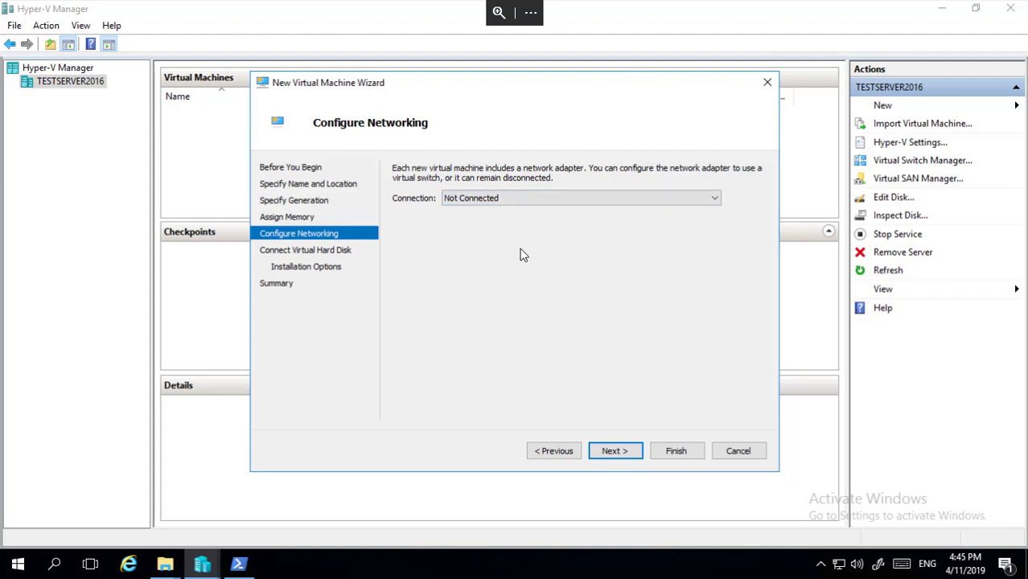
left_click(616, 450)
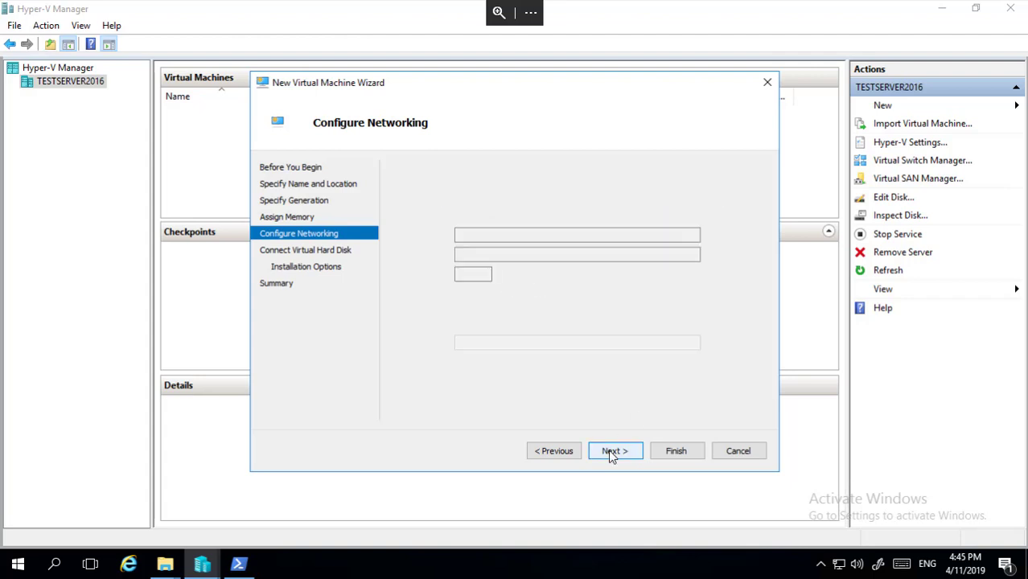
Create a new virtual disk WINDE.vhdx with a size of 30 GB.
left_click(499, 235)
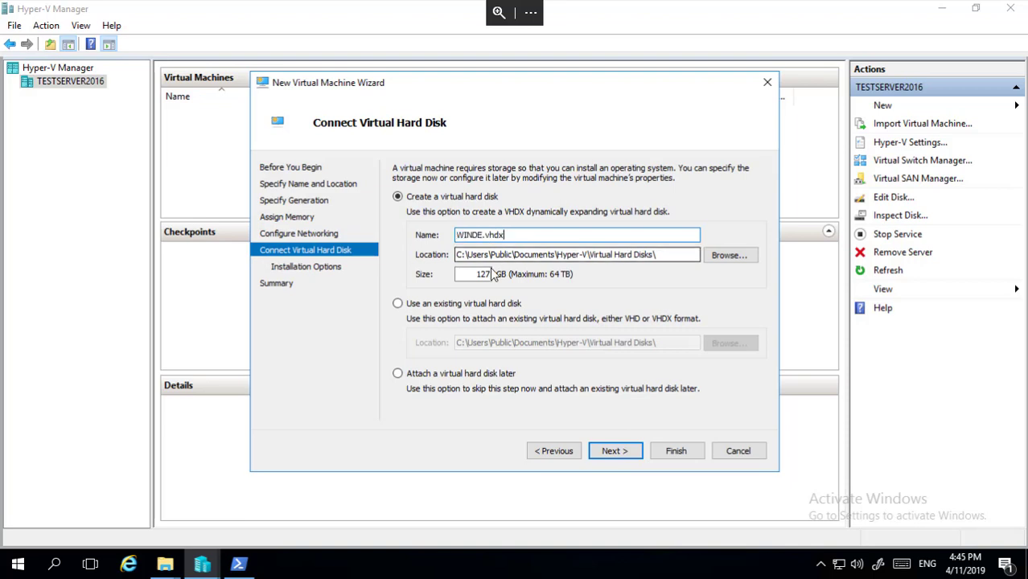
left_click_drag(476, 276, 492, 275)
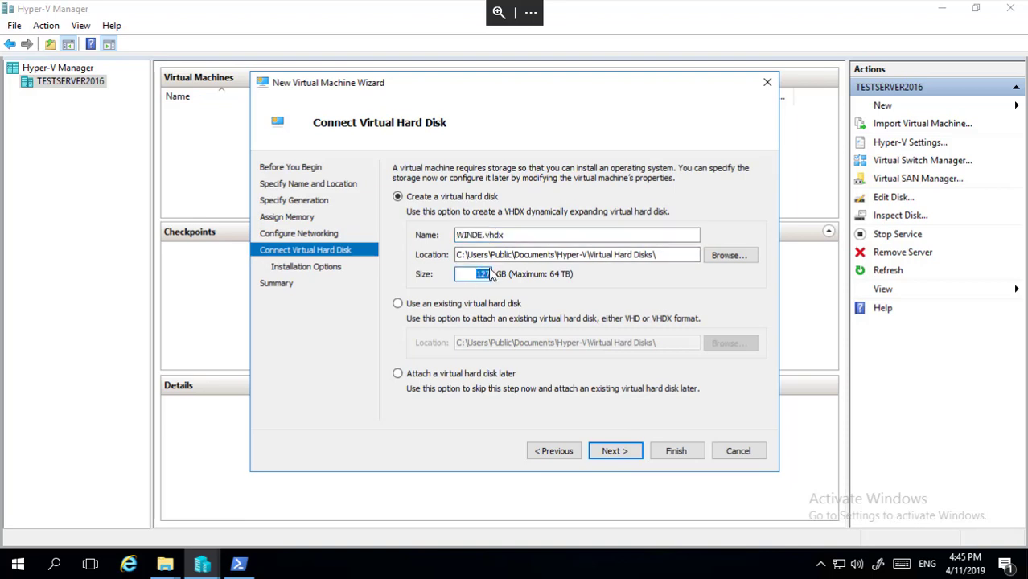
type("30")
left_click(429, 303)
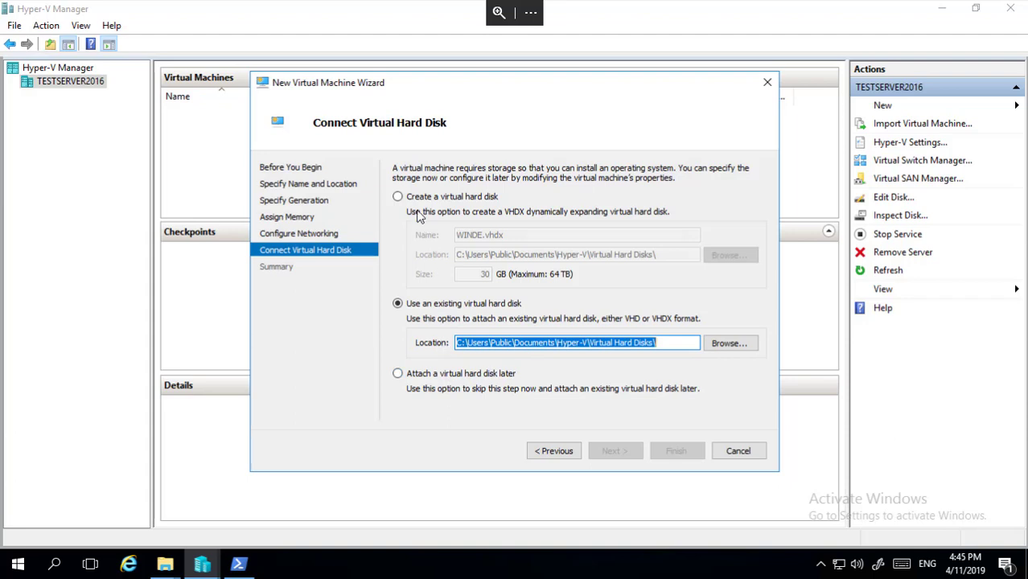
left_click(409, 202)
Store the WINDE.vhdx disk in the VMs (E:) drive.
left_click_drag(527, 234, 460, 234)
left_click(716, 253)
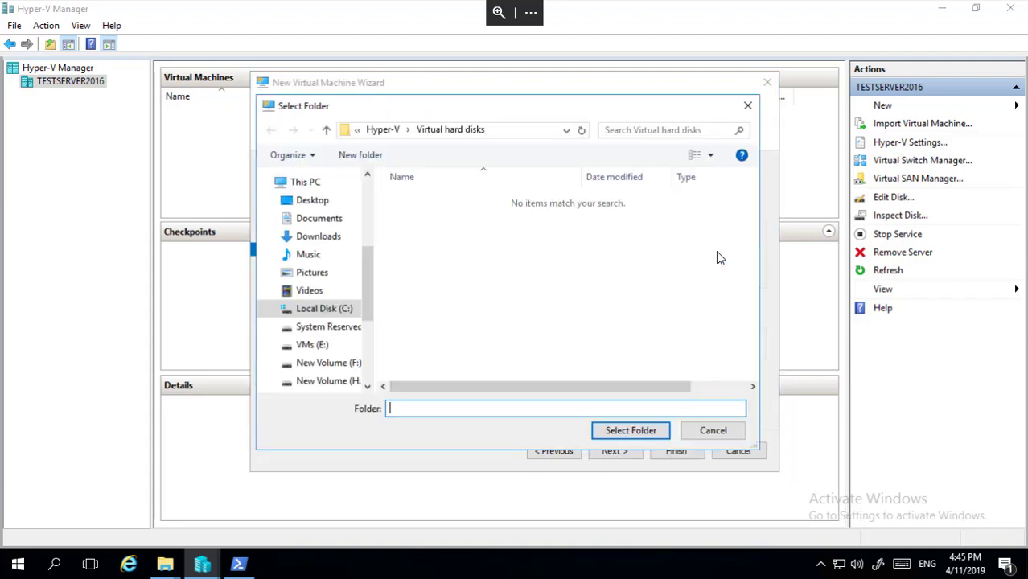
left_click(320, 344)
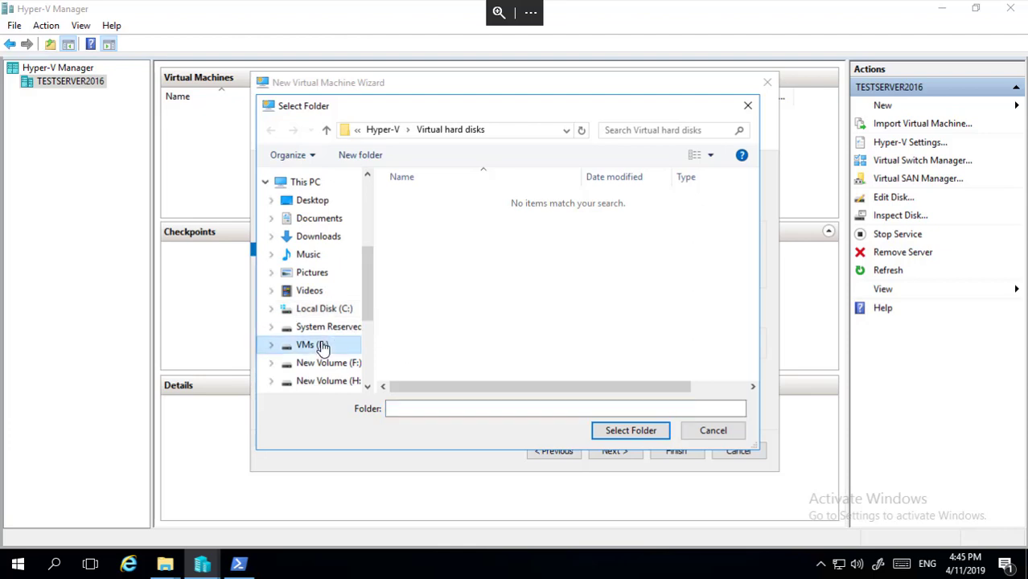
left_click(632, 430)
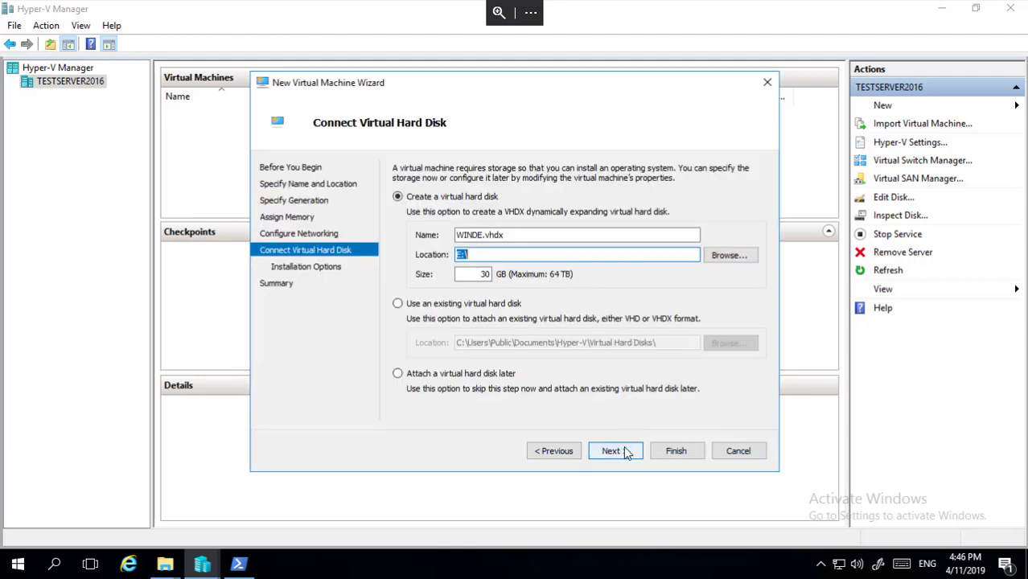
left_click(628, 448)
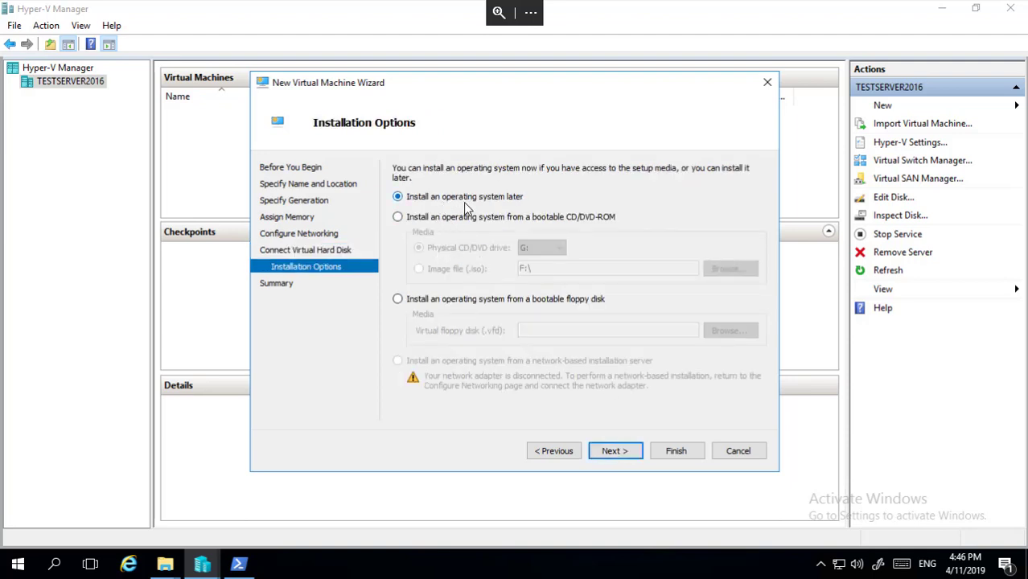
Install WINDE from the F:\Window Server 2016.iso image file and finish creating the machine.
left_click(433, 218)
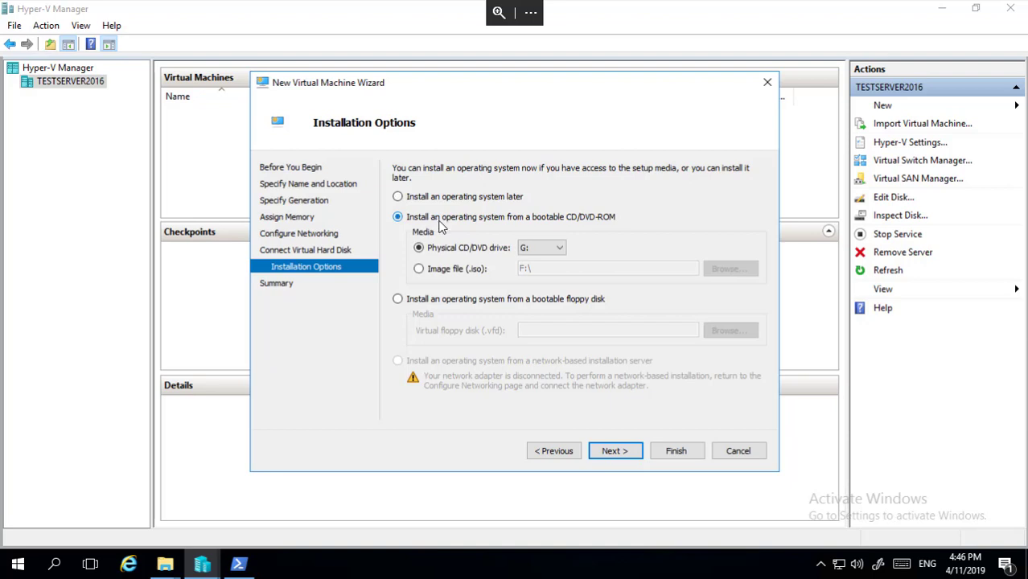
left_click(471, 269)
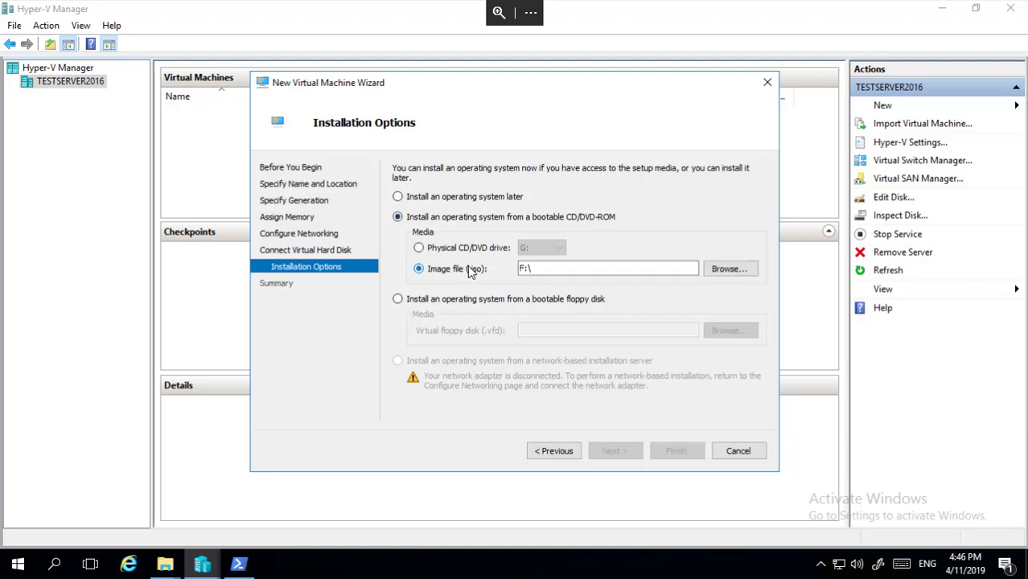
left_click(728, 269)
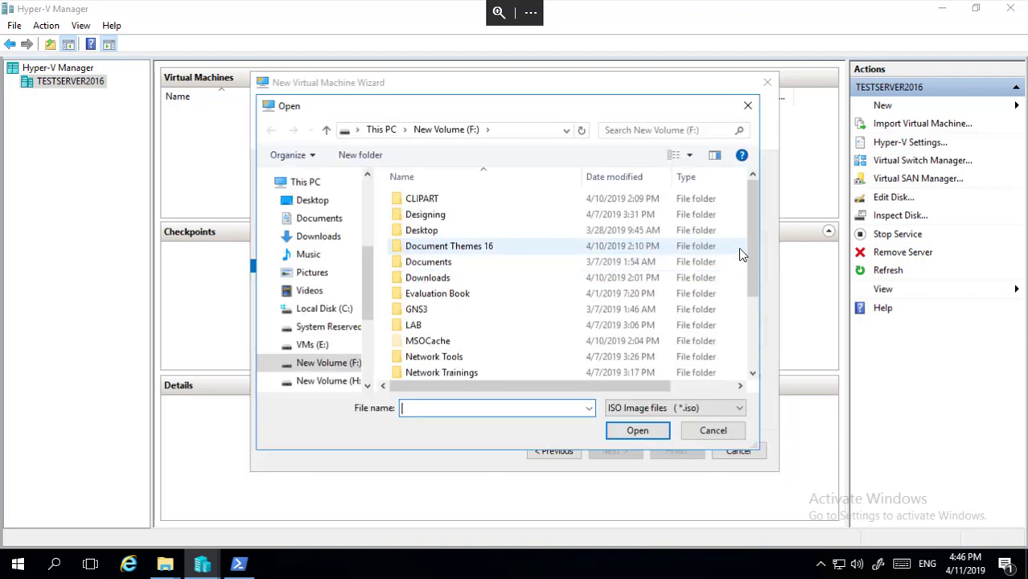
left_click_drag(752, 235, 751, 301)
left_click(490, 370)
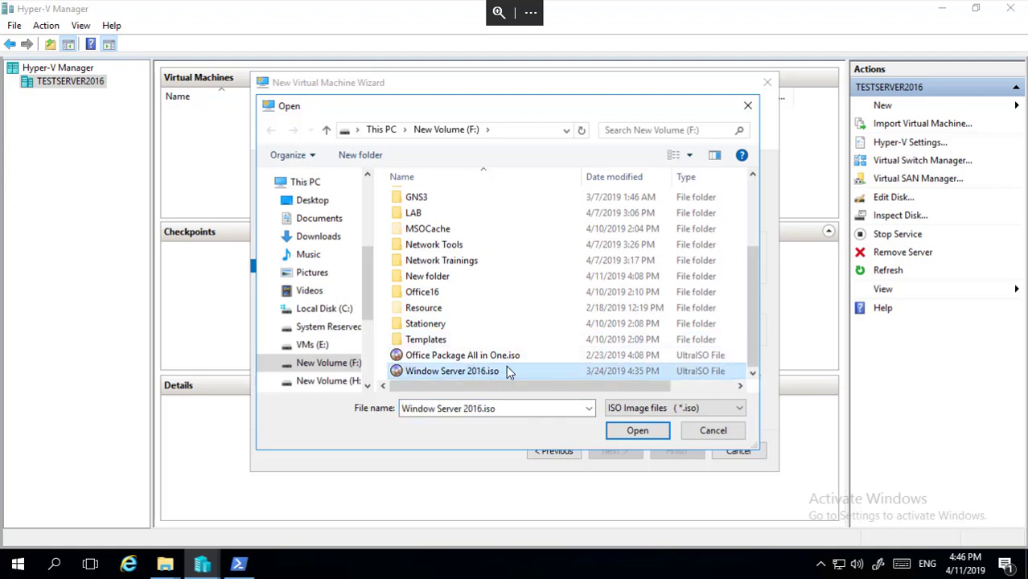
left_click(635, 430)
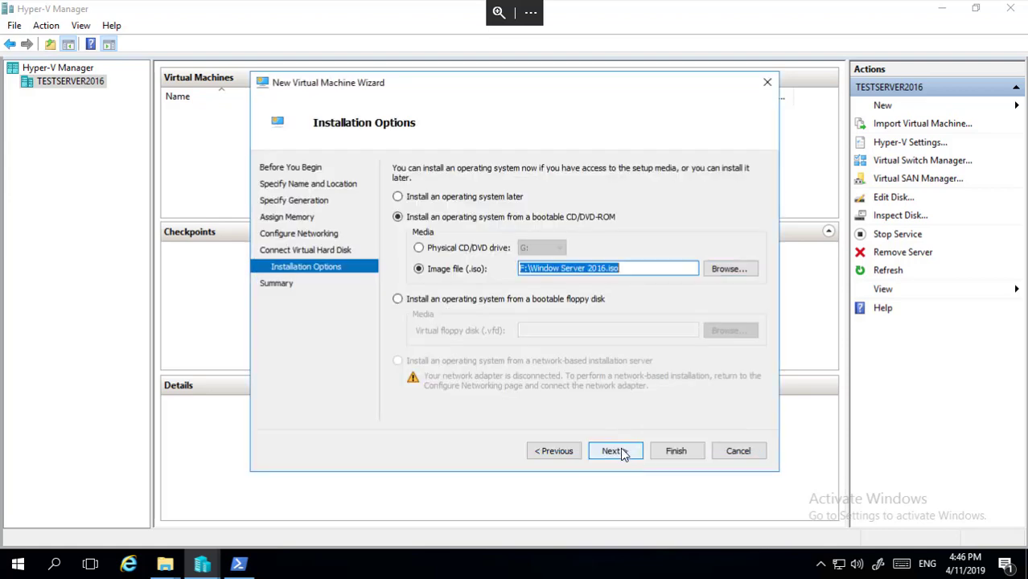
left_click(616, 451)
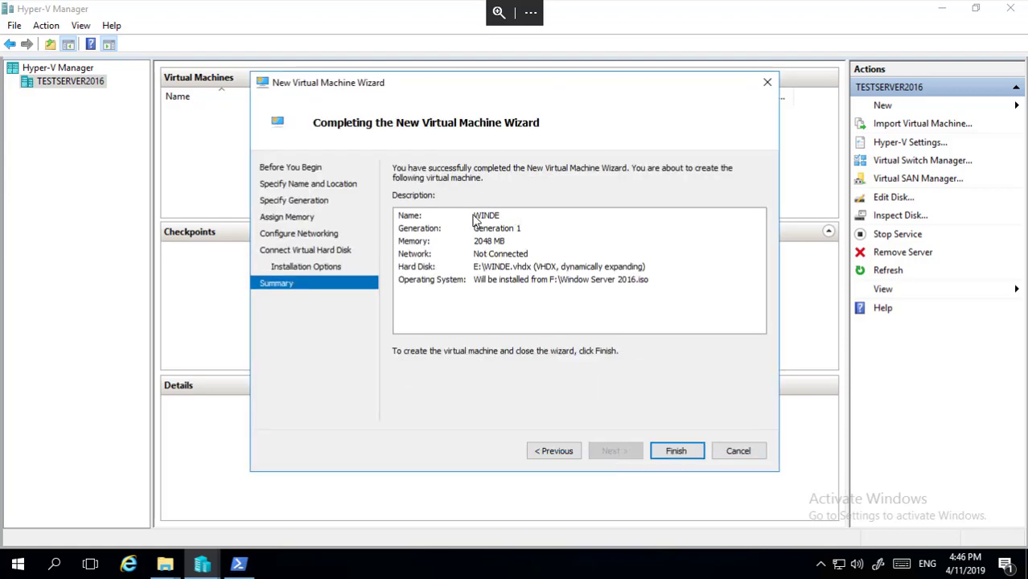
left_click(674, 451)
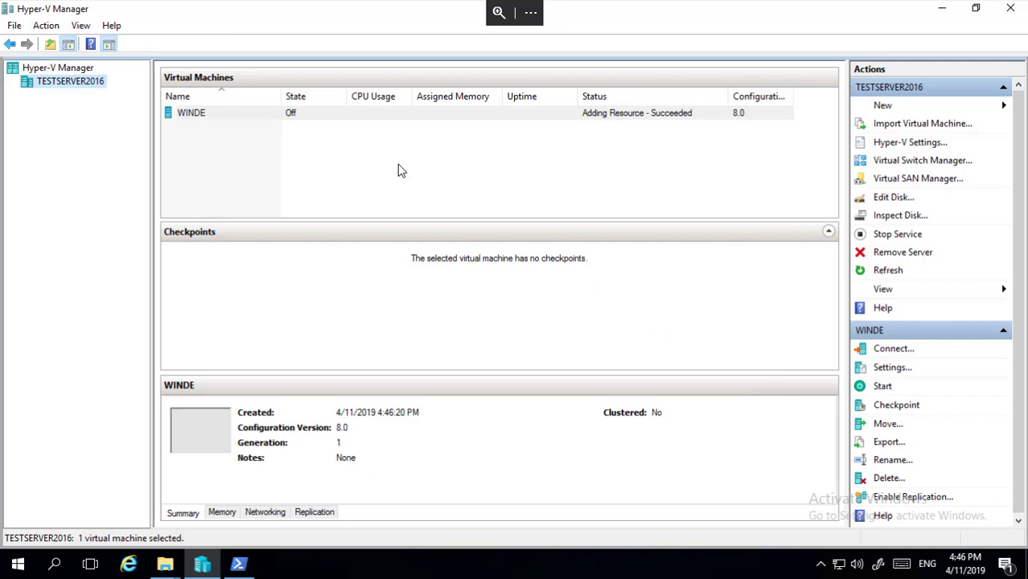
Connect to WINDE, power it on, and switch its console to Full Screen Mode.
left_click(191, 117)
right_click(223, 114)
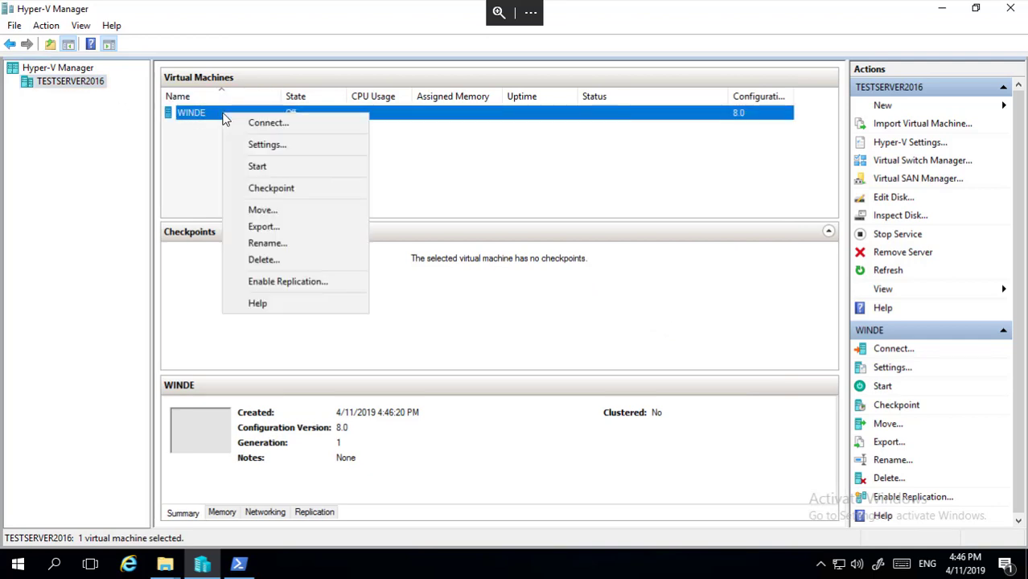
left_click(278, 123)
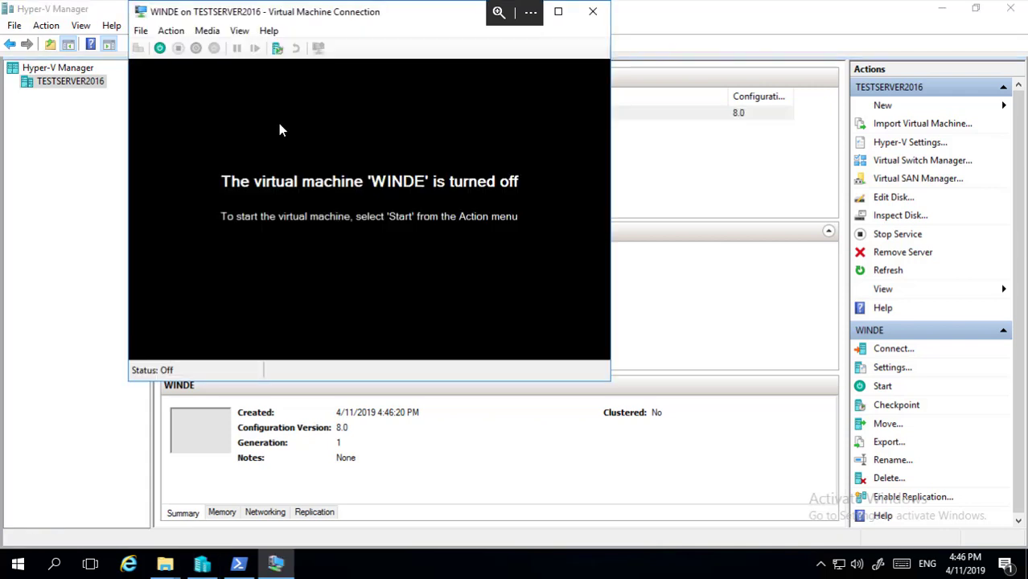
left_click_drag(362, 22, 419, 100)
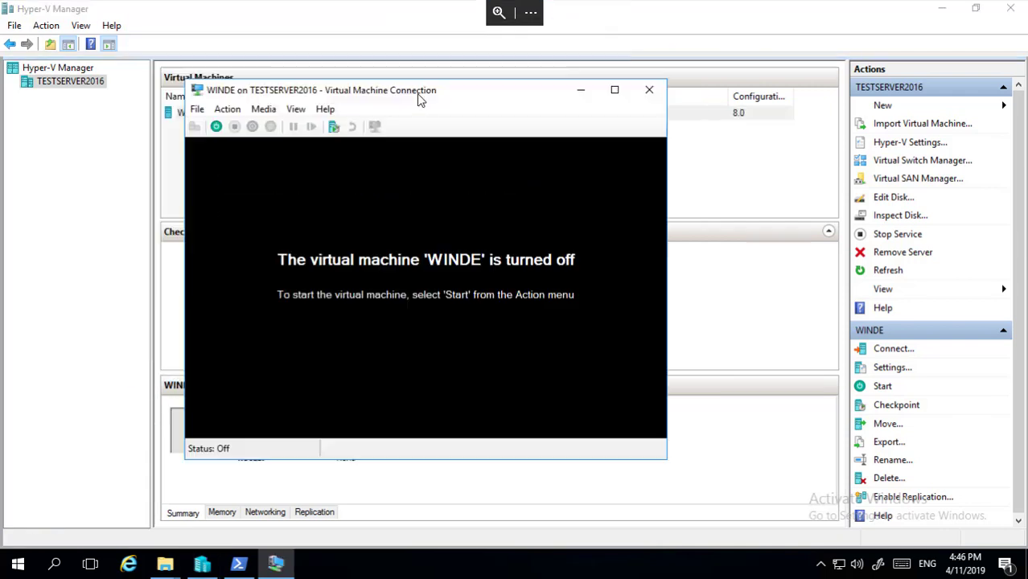
left_click(215, 127)
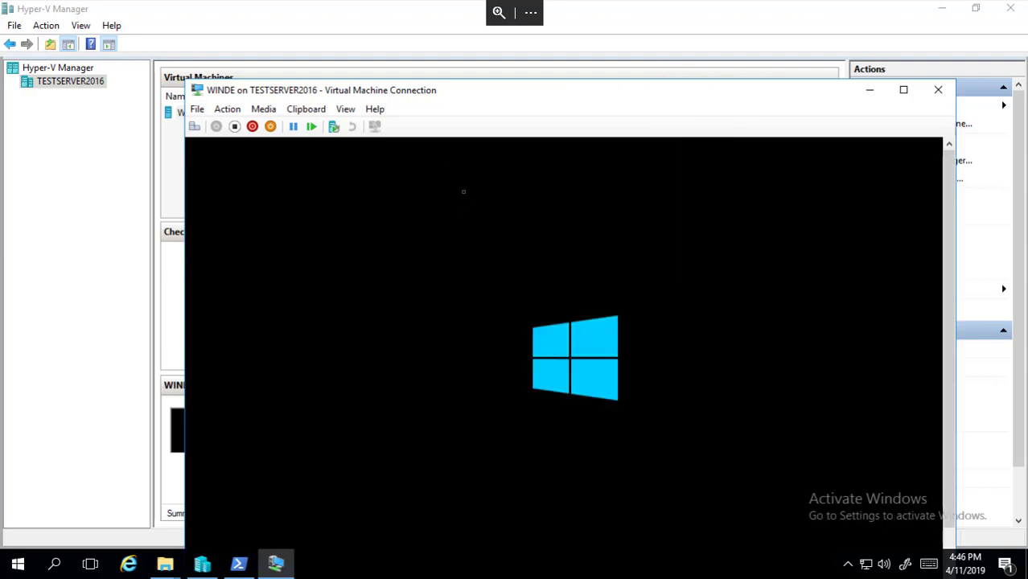
left_click(346, 109)
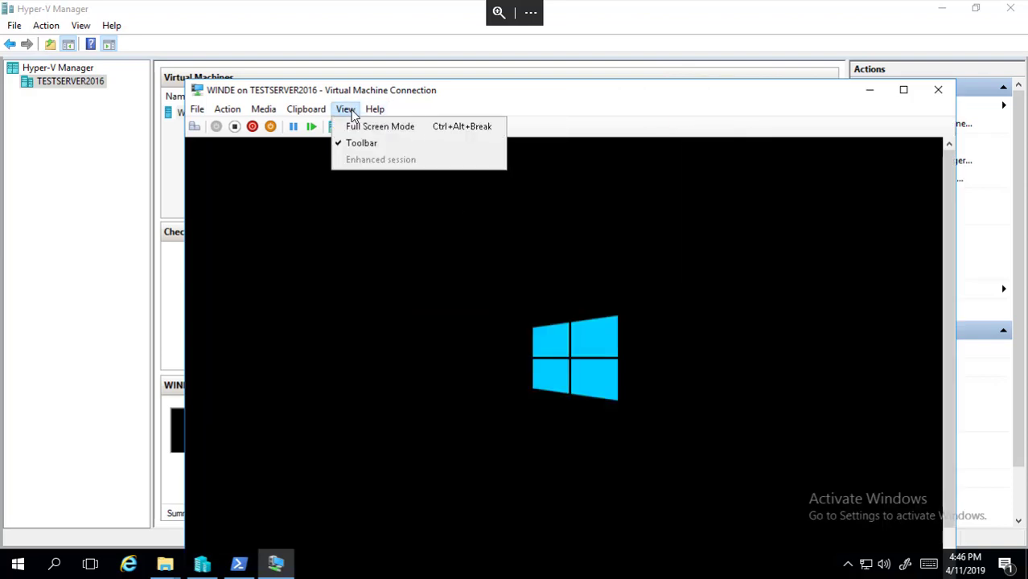
left_click(377, 126)
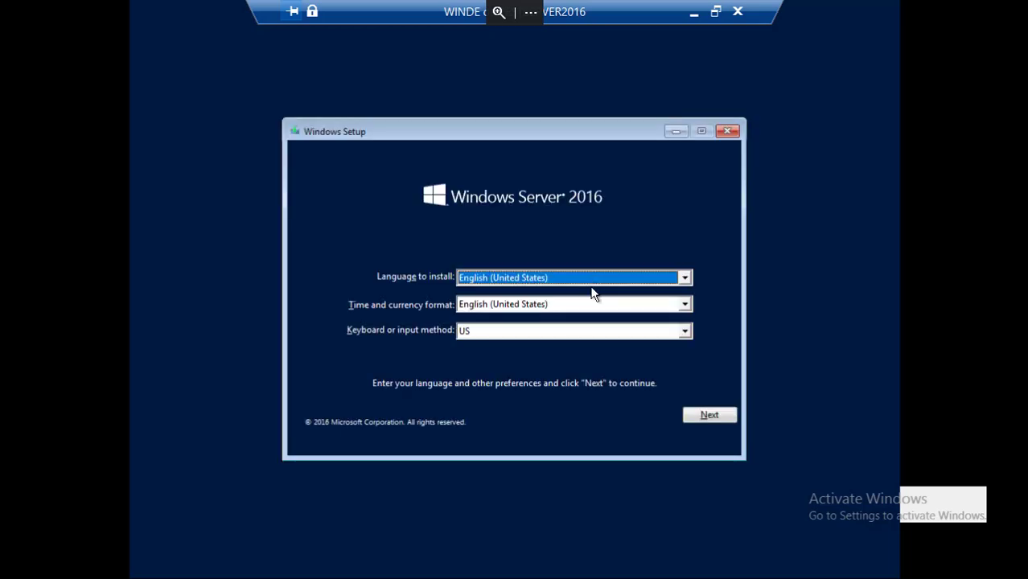
Begin Windows Setup and choose Windows Server 2016 Datacenter (Desktop Experience).
left_click(698, 414)
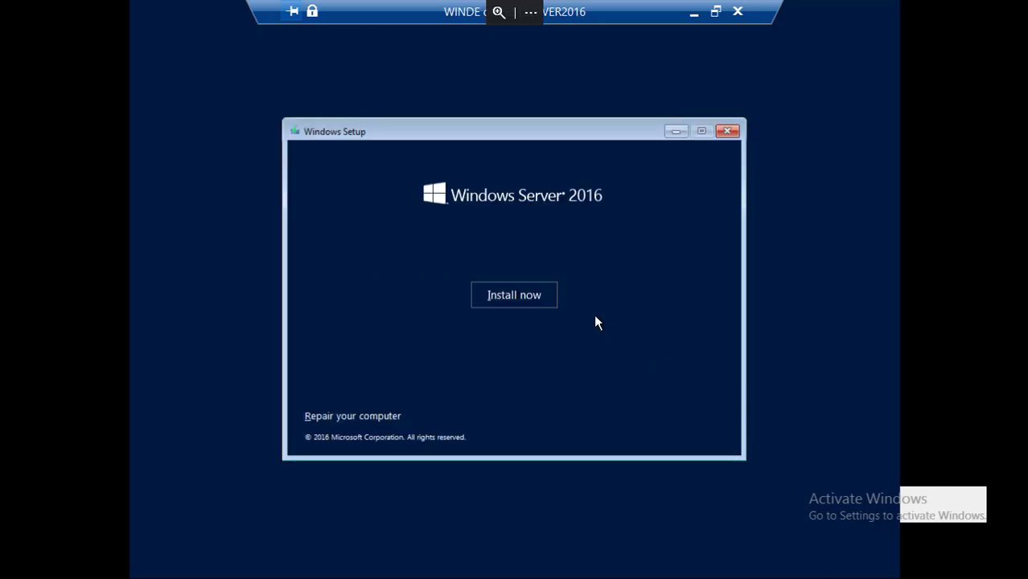
left_click(546, 303)
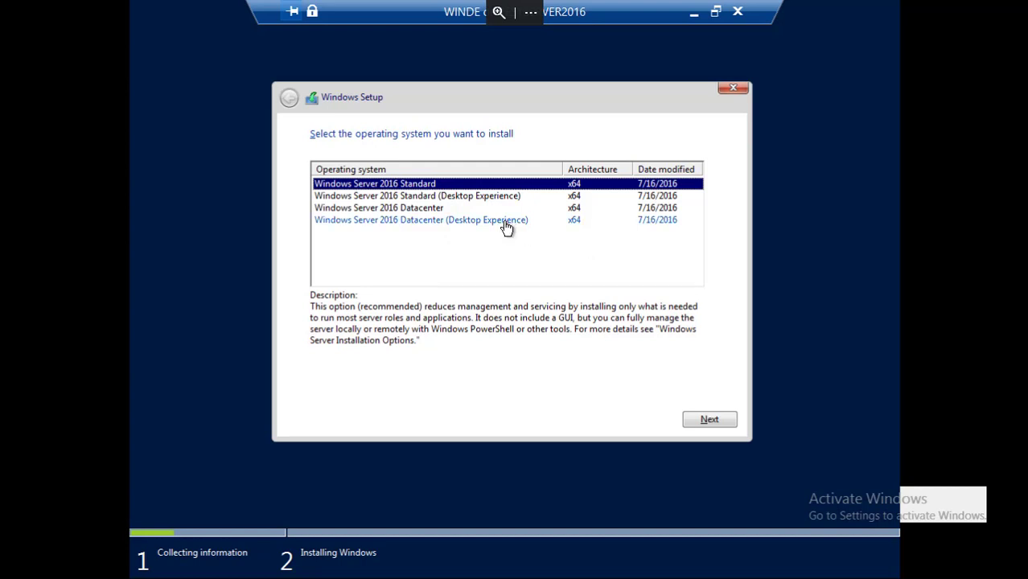
left_click(505, 223)
left_click(702, 419)
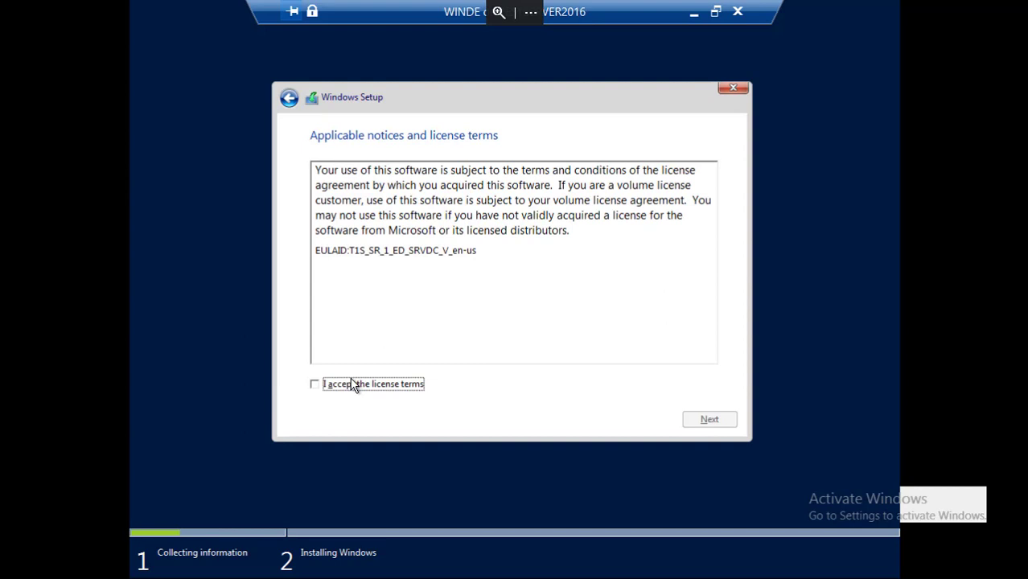
Accept the license terms and start a Custom install onto Drive 0.
left_click(347, 392)
left_click(714, 418)
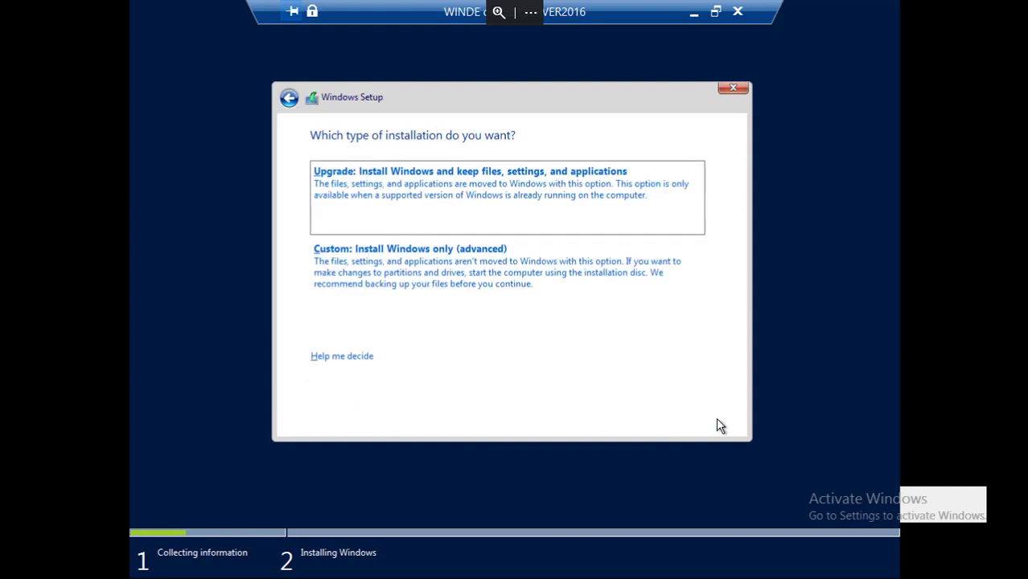
left_click(566, 269)
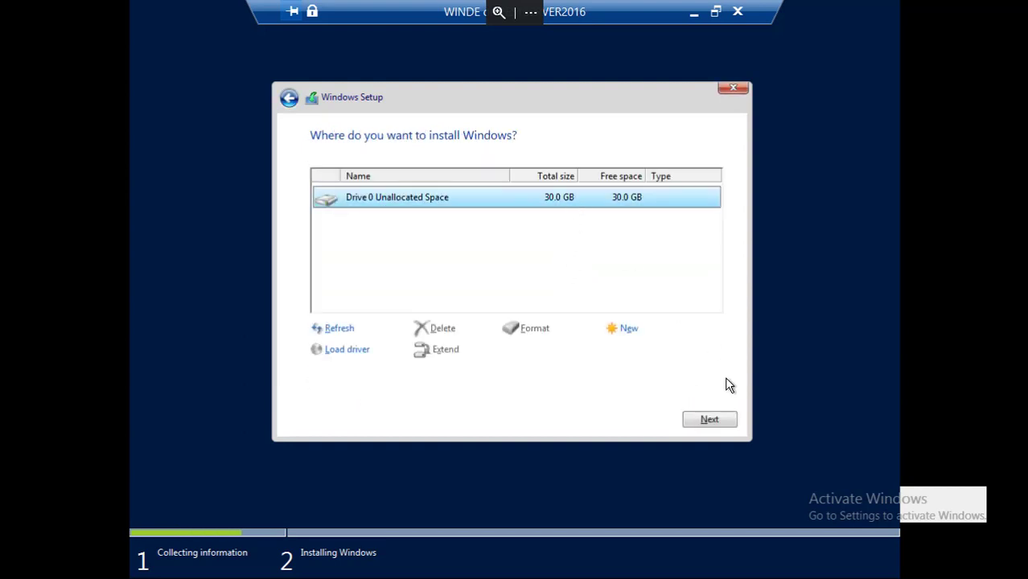
left_click(709, 419)
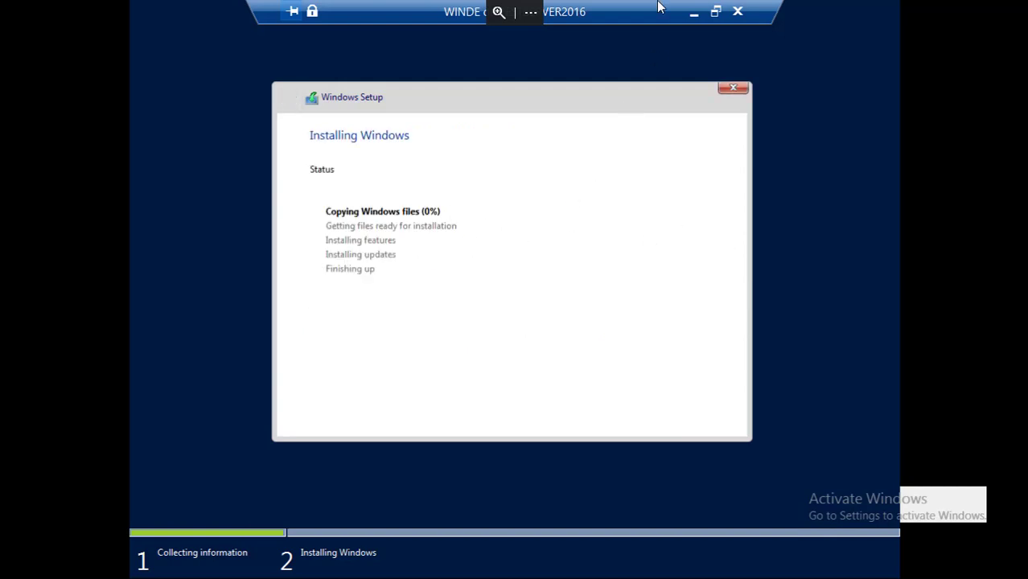
Launch Windows PowerShell as administrator and place it in the lower half of the screen.
left_click(692, 12)
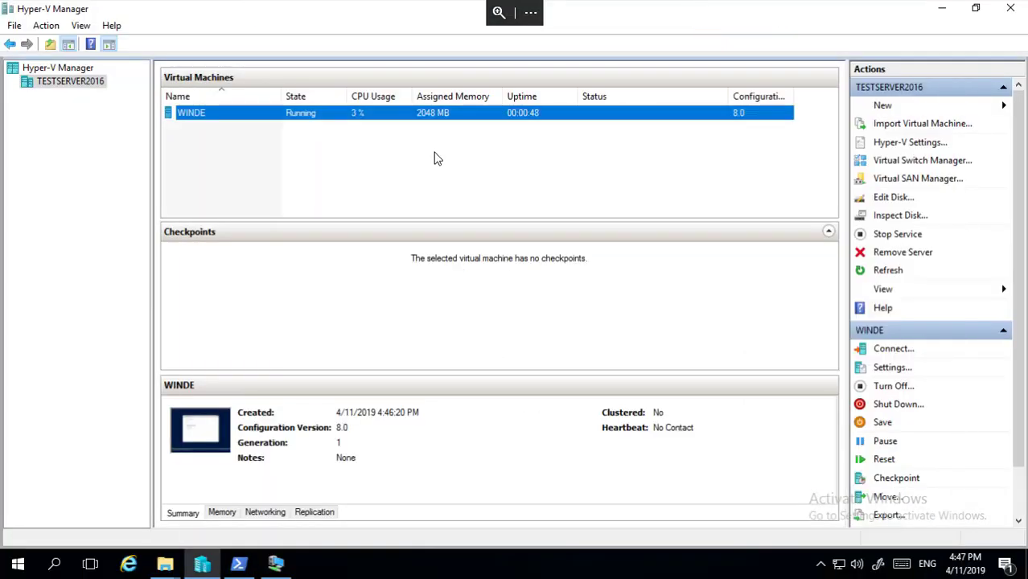
key("super+r")
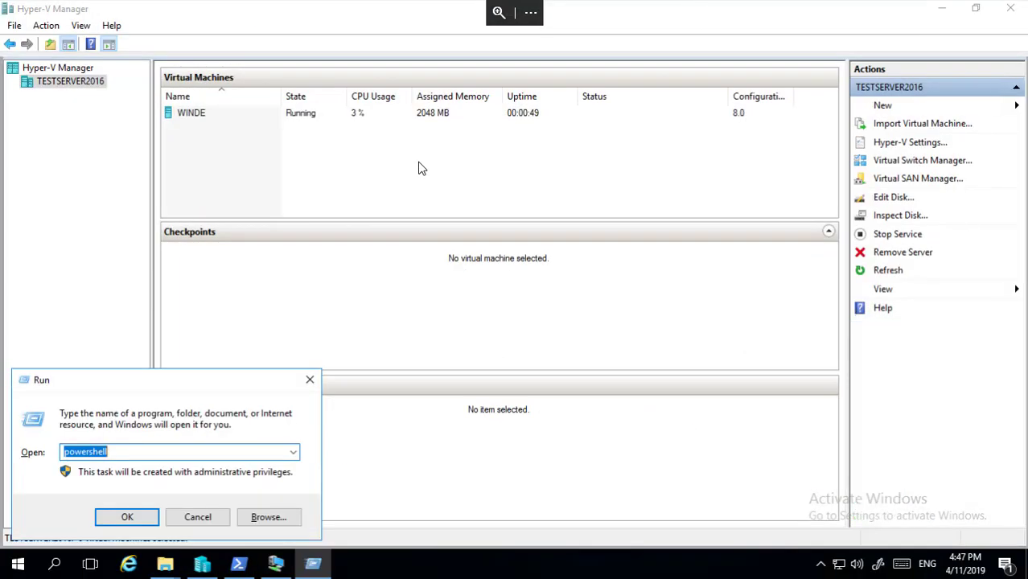
key("Return")
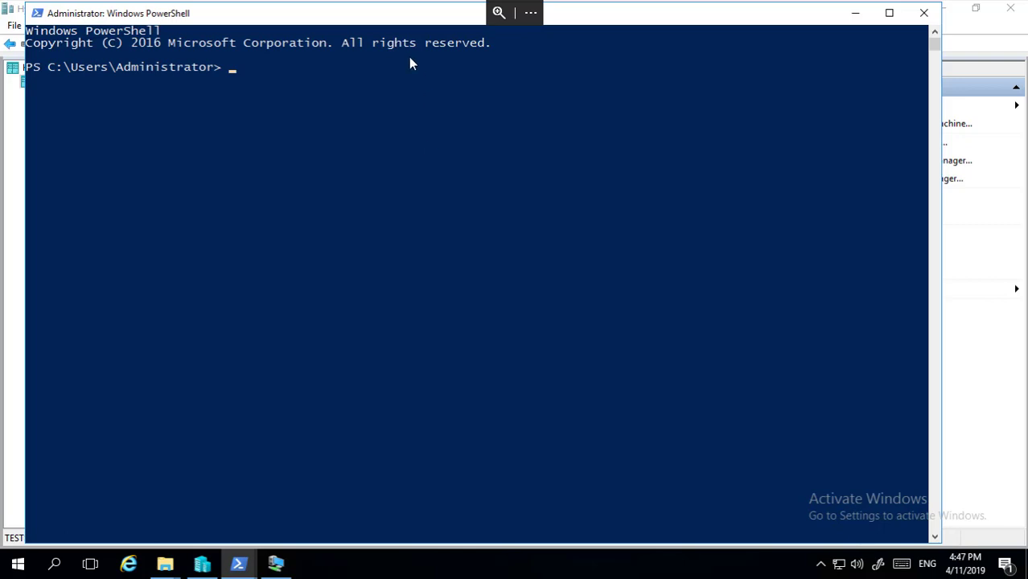
left_click_drag(397, 16, 453, 297)
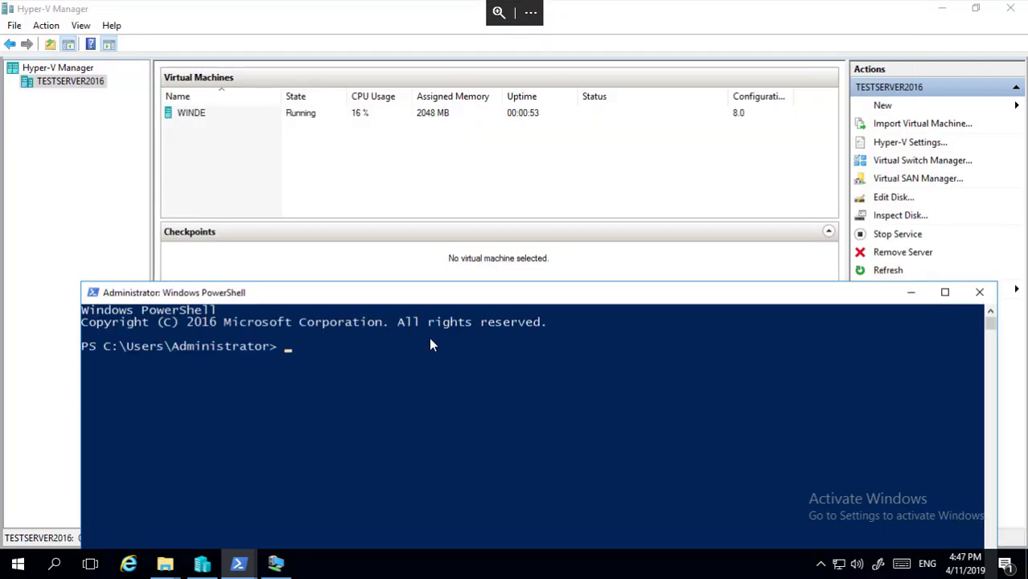
Type New-VM -Name WINSC -Generation 1 -MemoryStartupBytes 1GB -NewVHDPath, leaving the path pending.
type("new-vm")
key("BackSpace")
key("Tab")
type("-Name ")
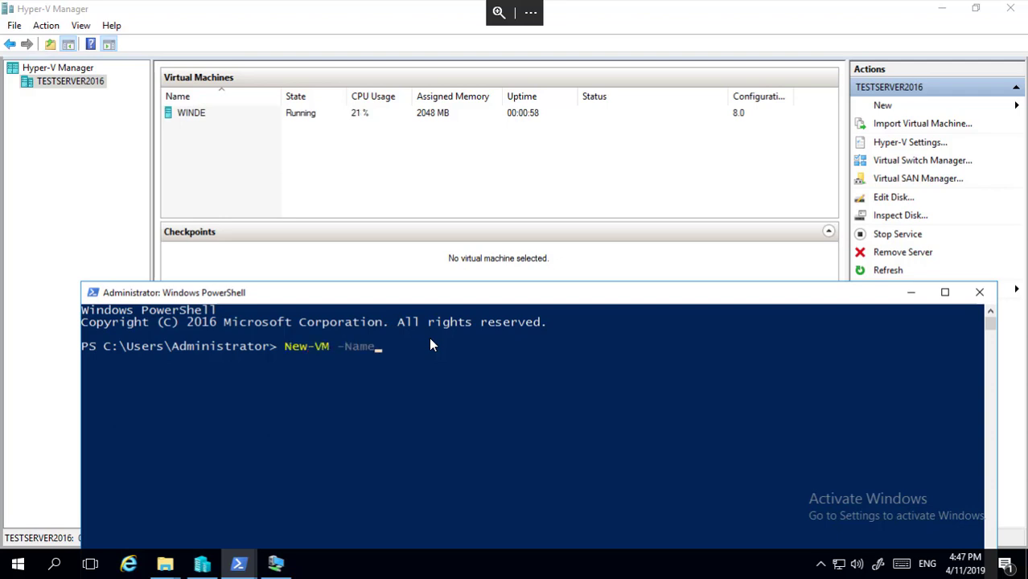
type("WINSC -Generation ")
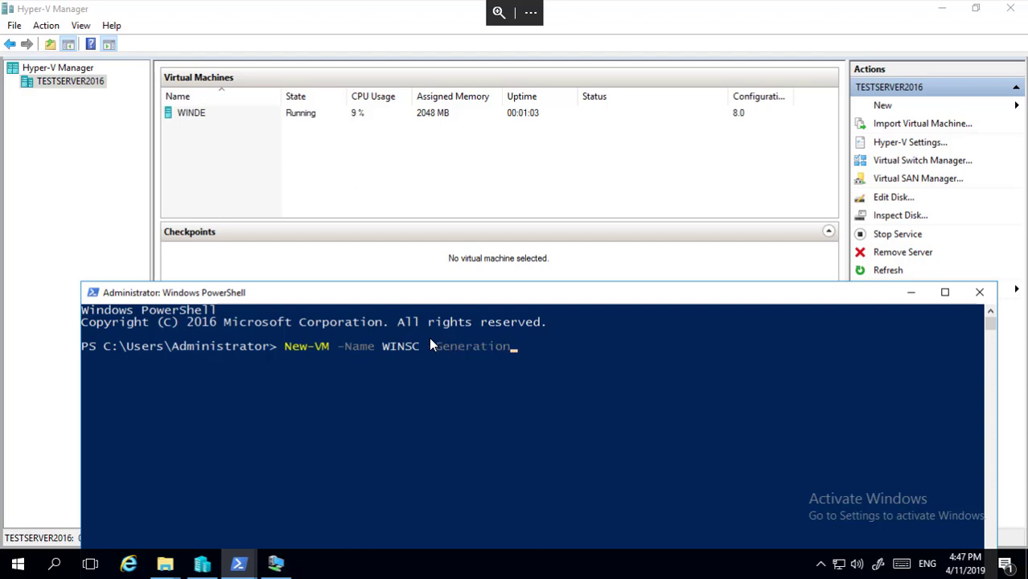
type("1 -Mem")
key("Tab")
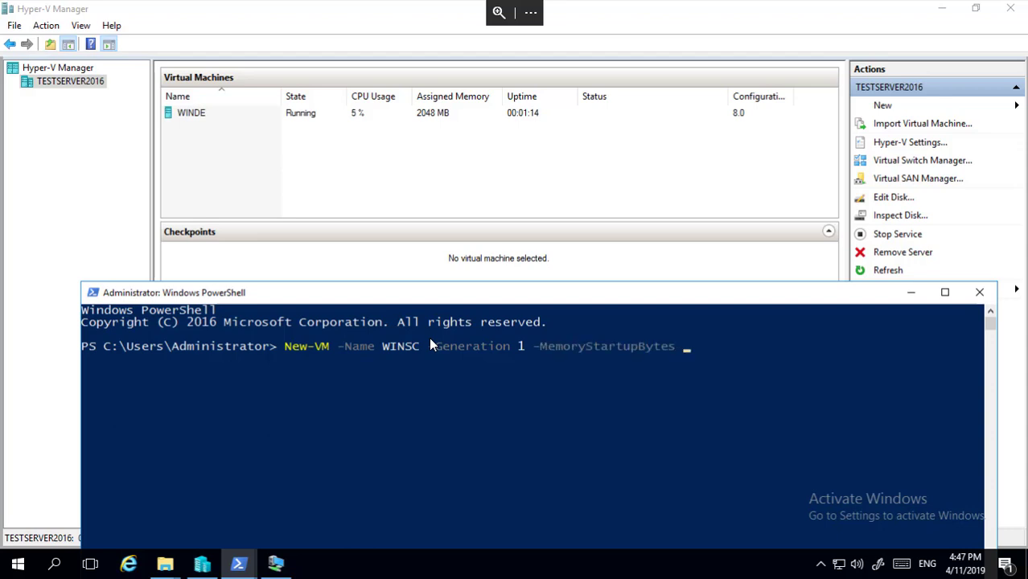
type("2")
type("GB")
key("BackSpace")
key("BackSpace")
key("BackSpace")
key("BackSpace")
type("1GB -Ne")
key("Tab")
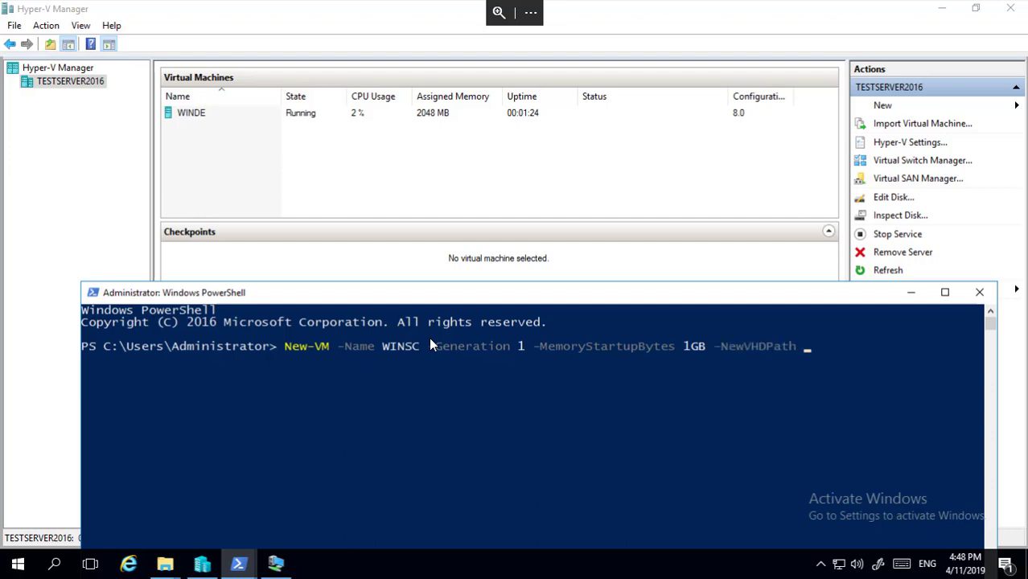
key("super+e")
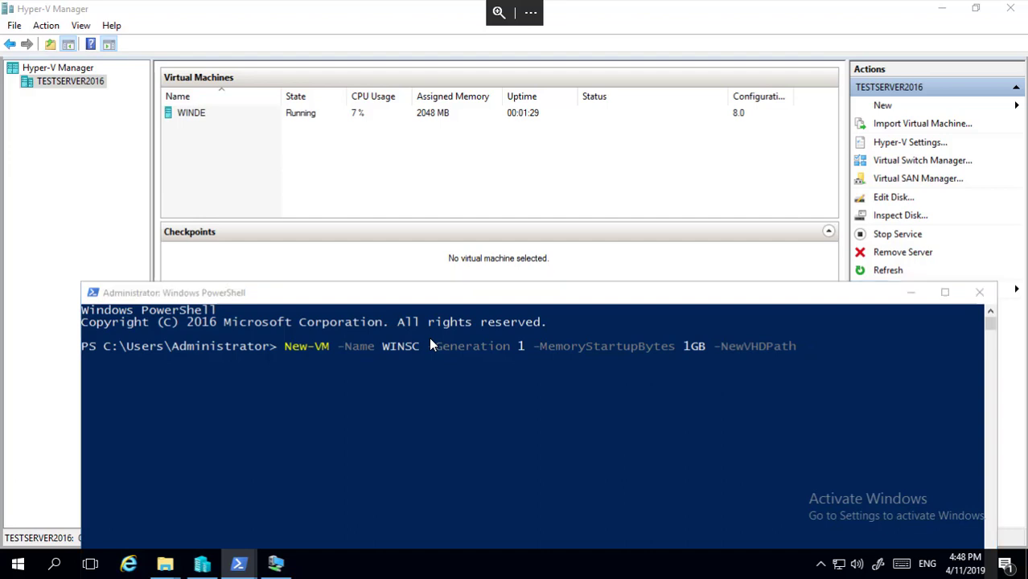
Check the VMs (E:) drive contents, including WINDE.vhdx, then minimize File Explorer.
double_click(567, 223)
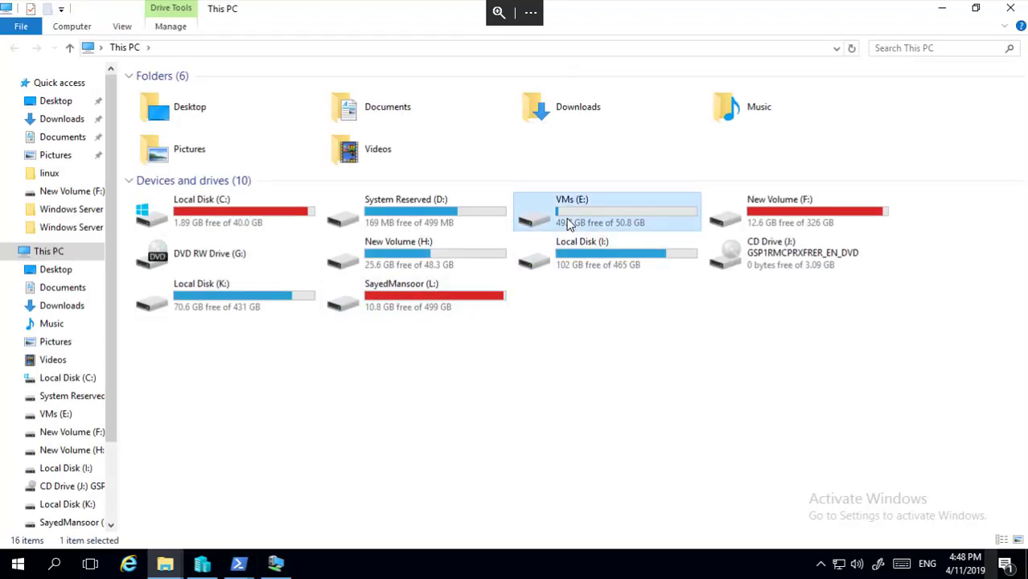
left_click(180, 76)
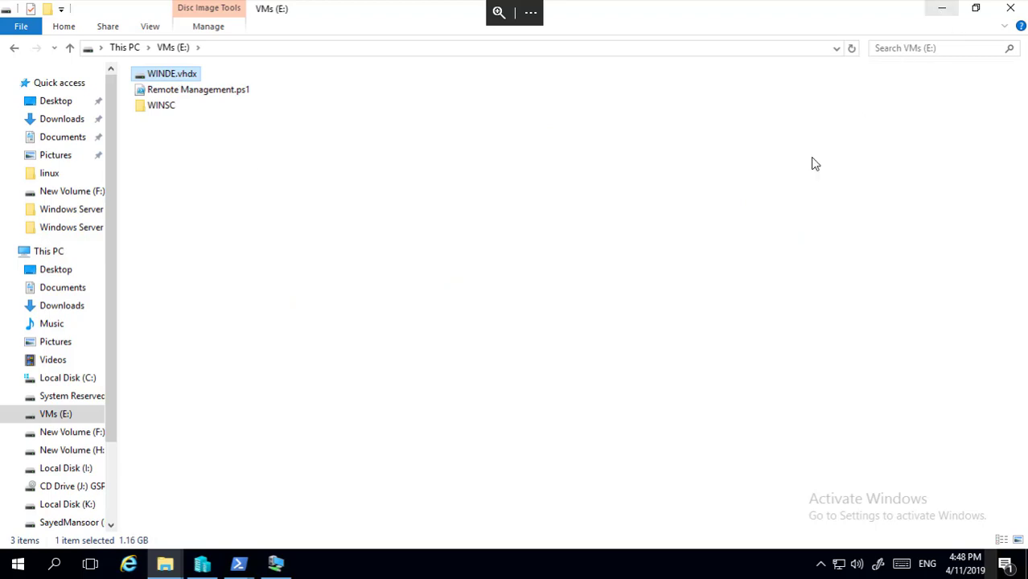
left_click(938, 11)
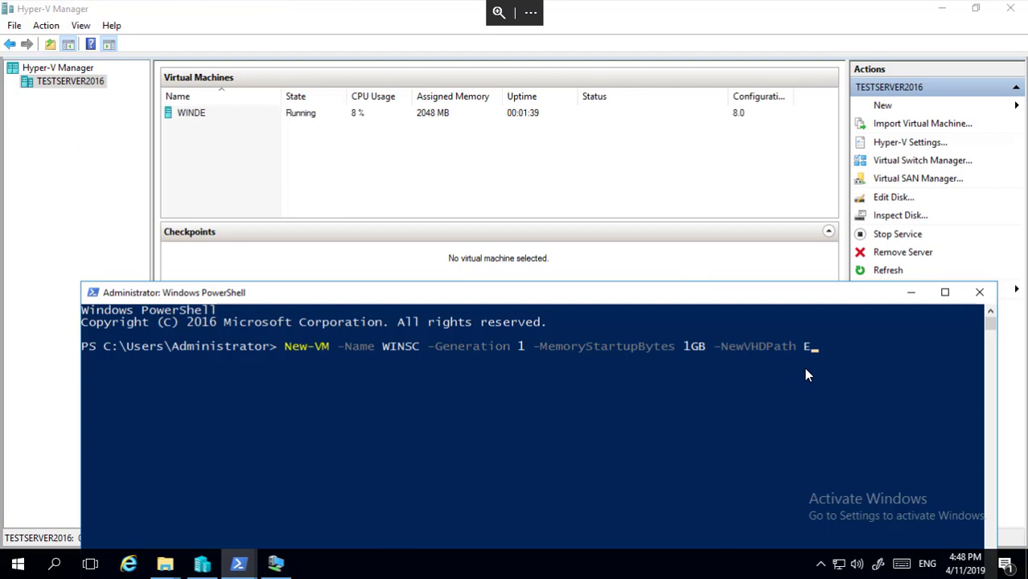
Run New-VM for WINSC with a new 20GB disk at E:\WINSC.vhdx.
type(":")
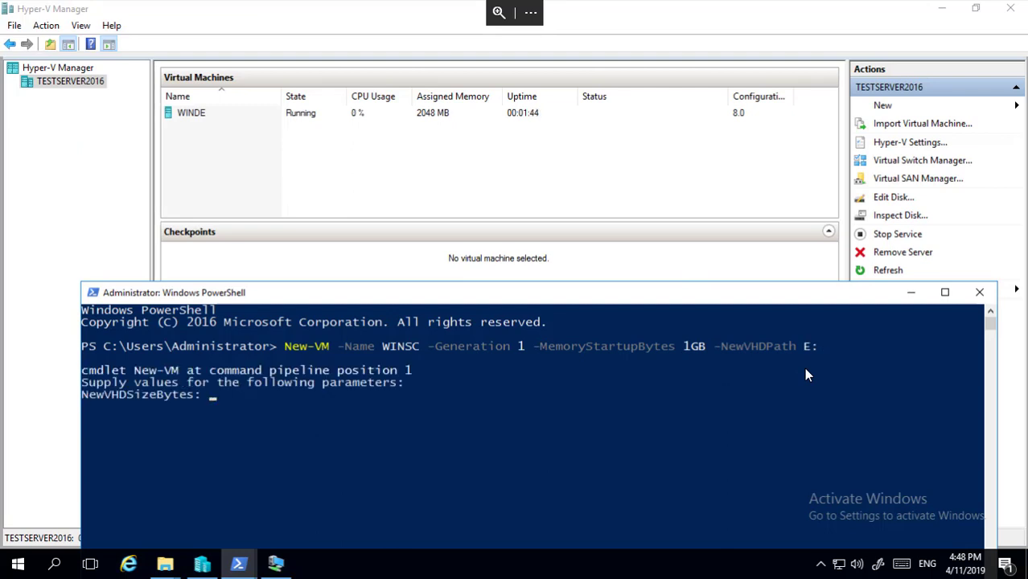
key("ctrl+c")
key("Up")
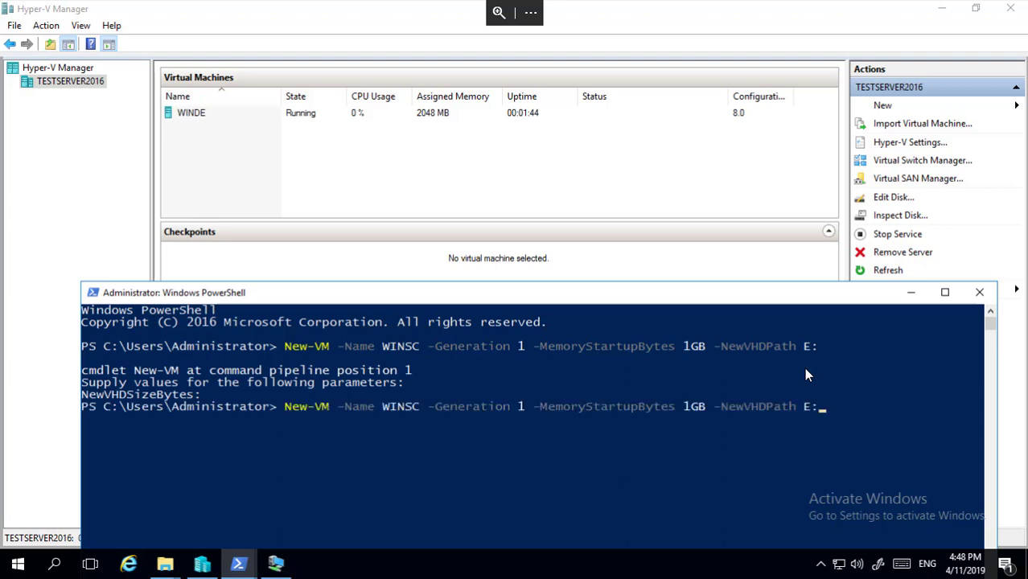
type("\\WINSC.vhdx ")
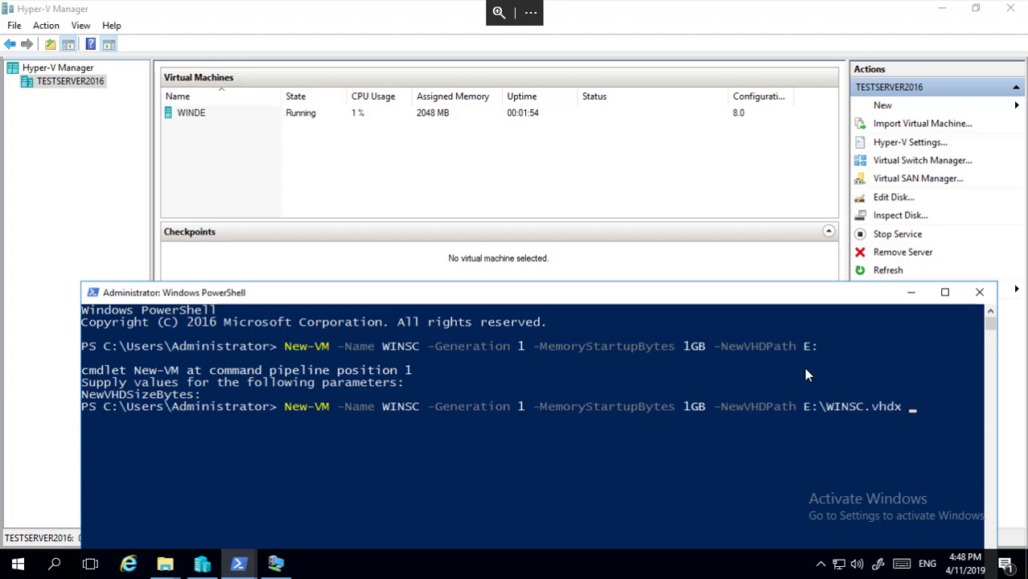
type("-NewVHDSizeBytes")
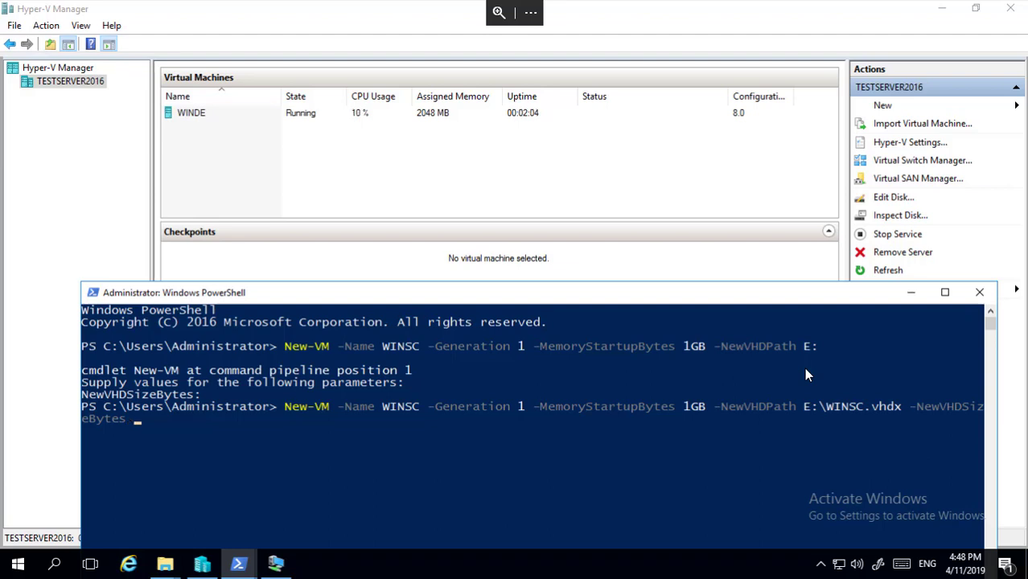
type(" 20GB")
key("Return")
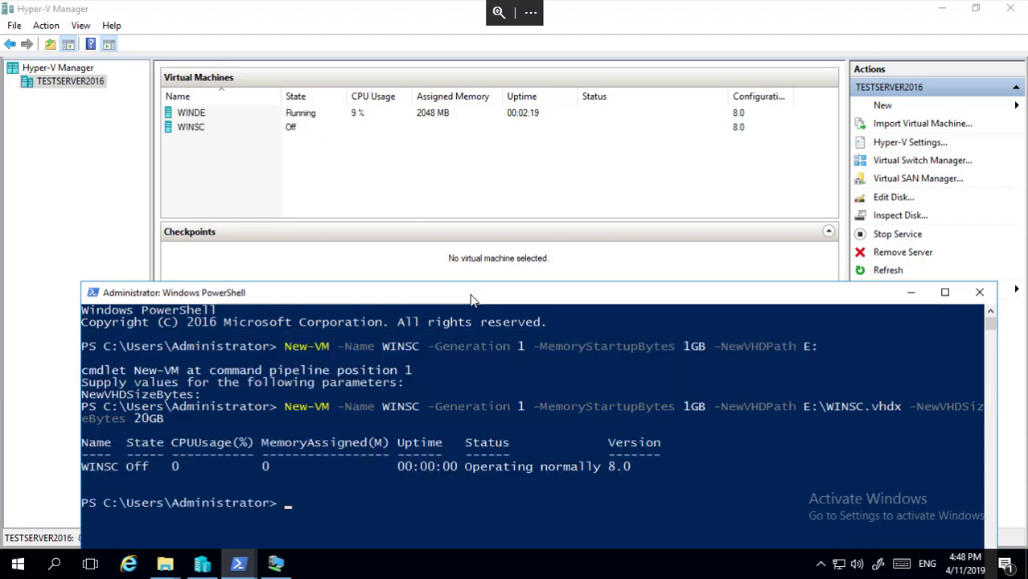
left_click_drag(473, 299, 428, 236)
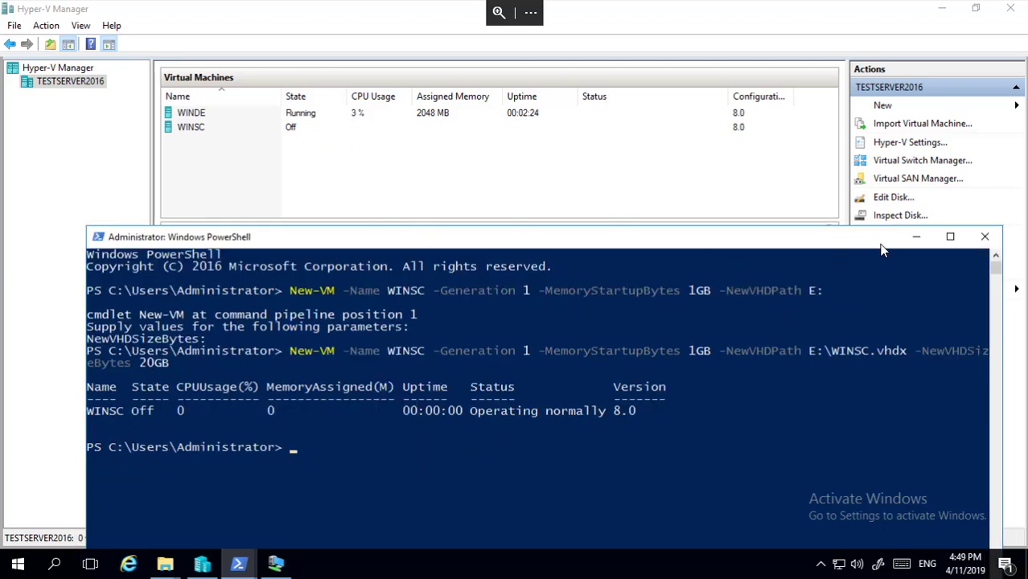
Open the settings of the WINSC virtual machine in Hyper-V Manager.
left_click(916, 236)
left_click(276, 135)
right_click(274, 127)
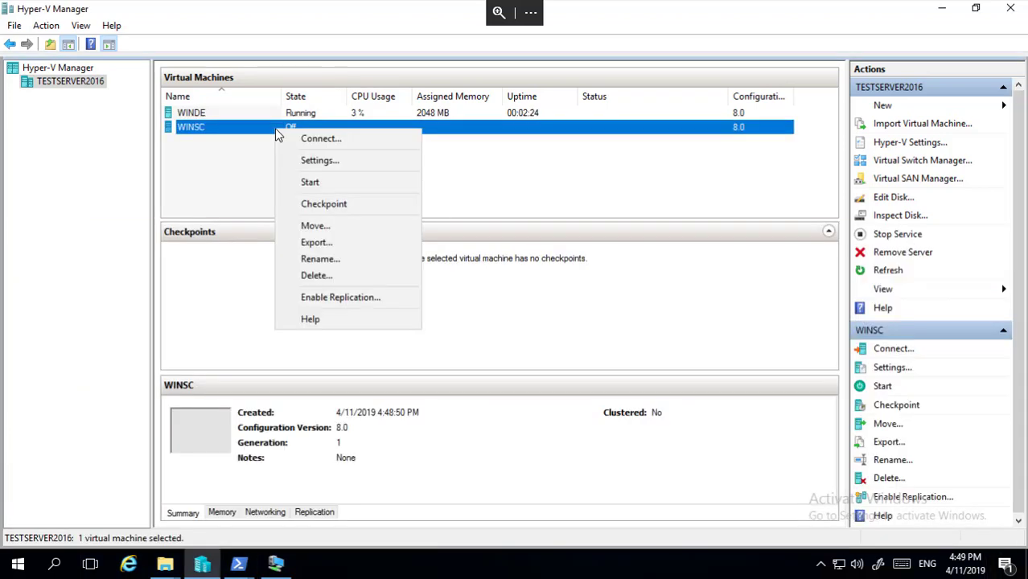
left_click(336, 156)
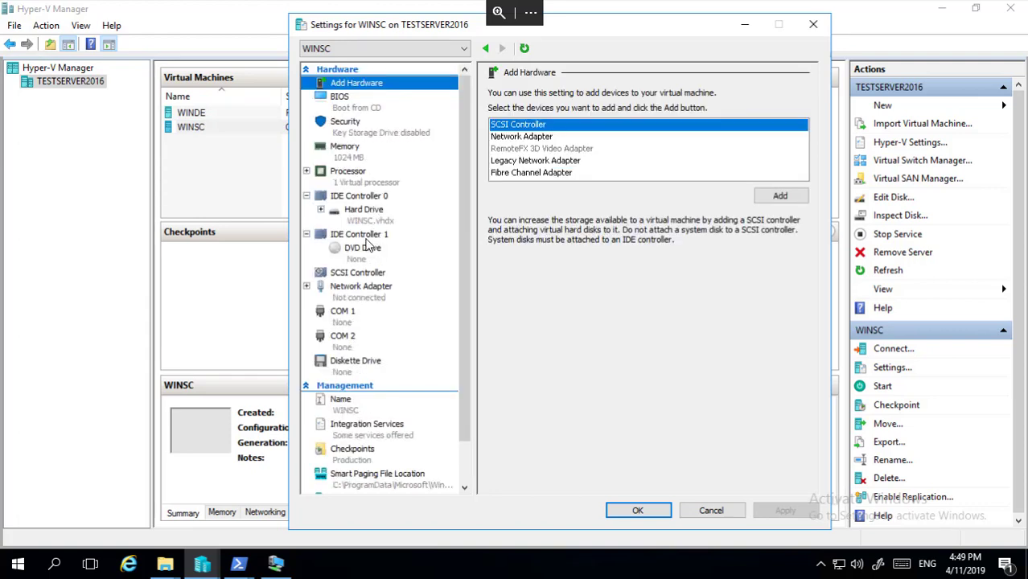
Point WINSC's DVD drive to F:\Window Server 2016.iso and save the settings.
left_click(371, 202)
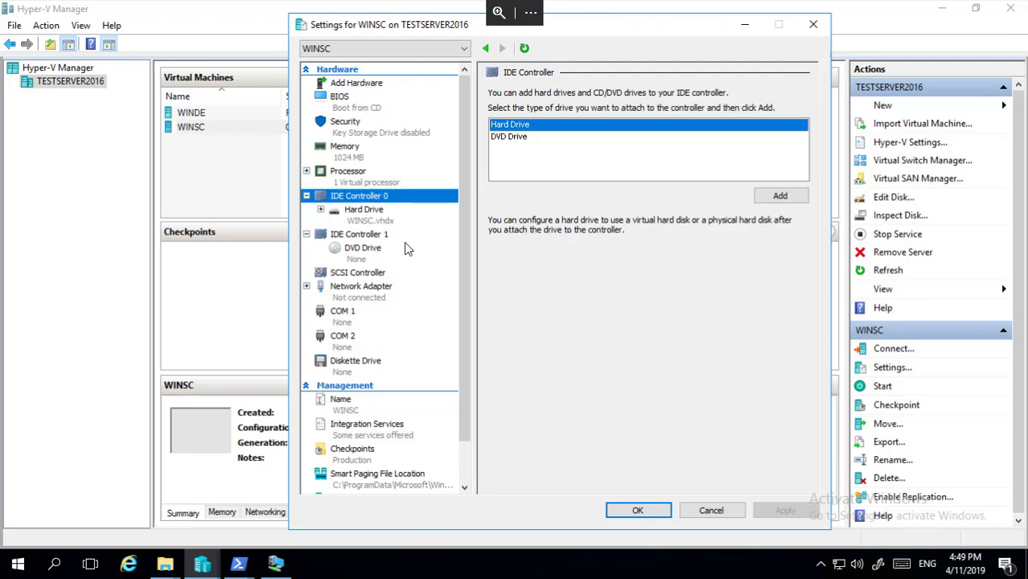
left_click(372, 259)
left_click(526, 186)
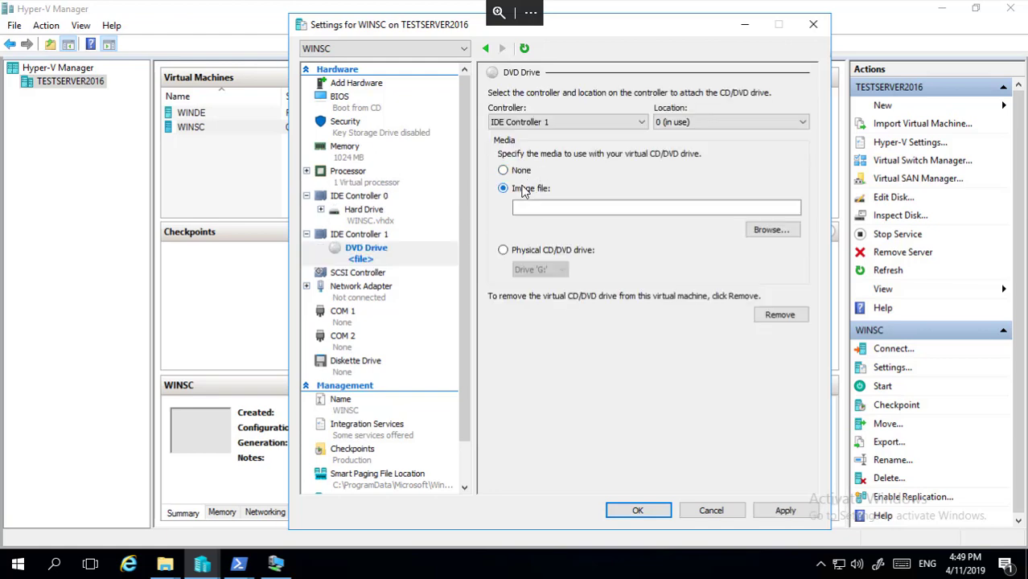
left_click(768, 230)
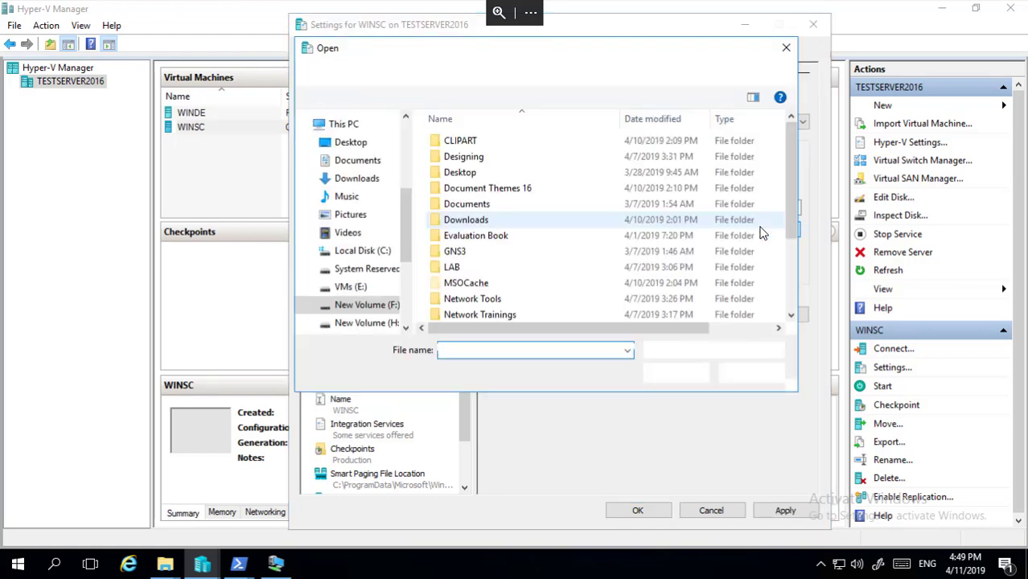
left_click_drag(795, 166, 781, 270)
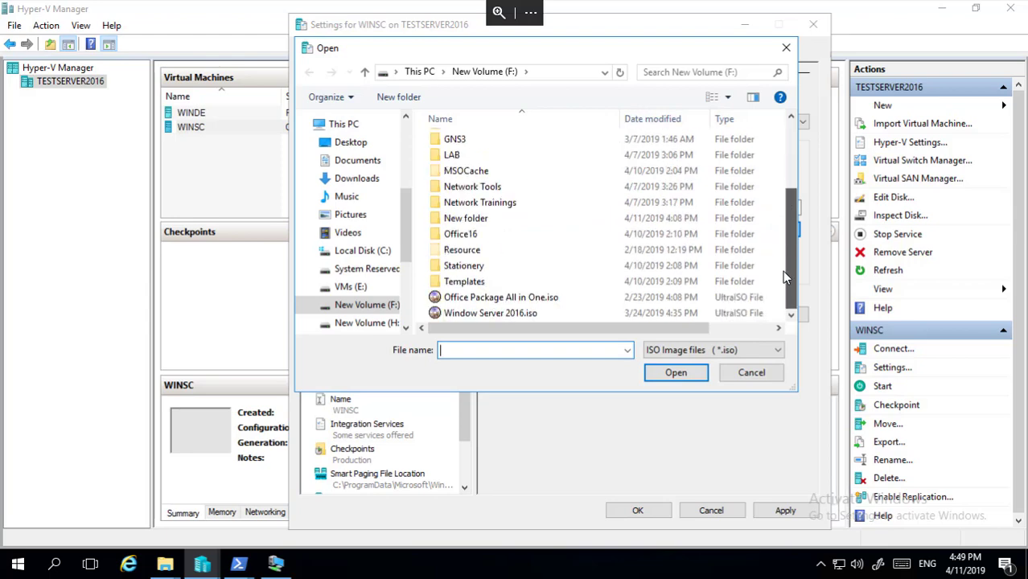
left_click(547, 313)
left_click(687, 371)
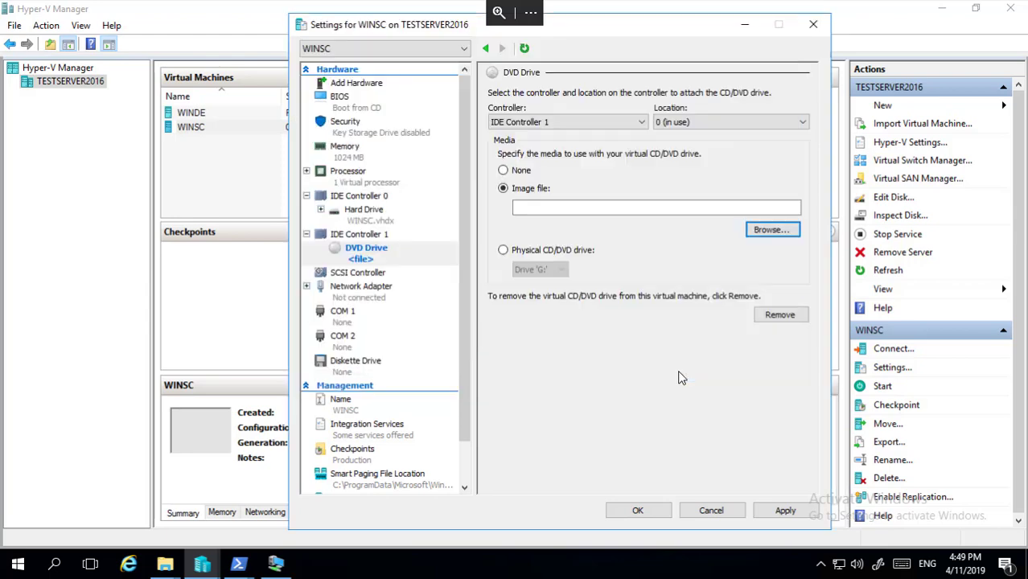
left_click(785, 510)
left_click(648, 517)
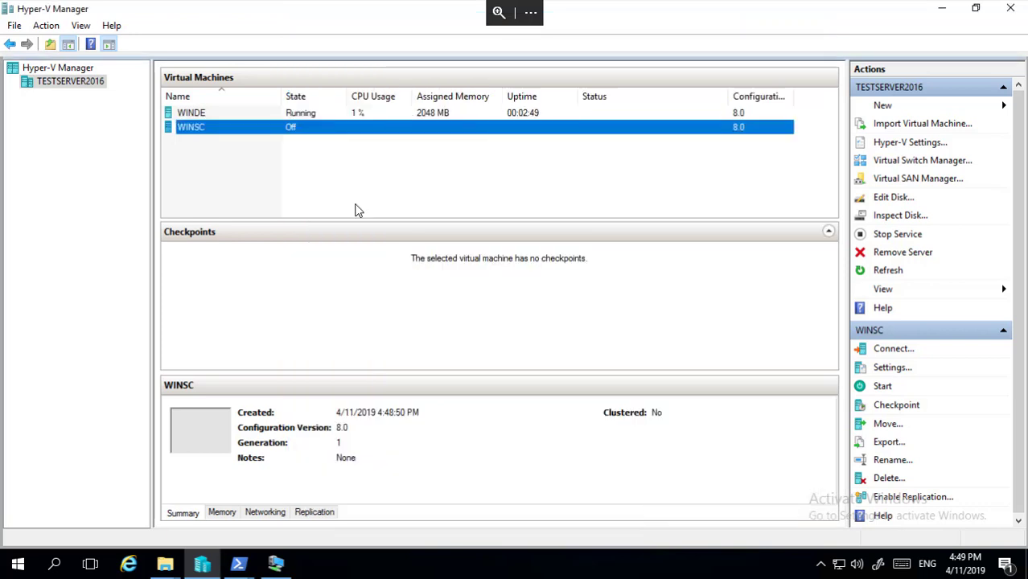
Run Start-VM -Name WINSC in PowerShell to boot the WINSC virtual machine.
right_click(254, 134)
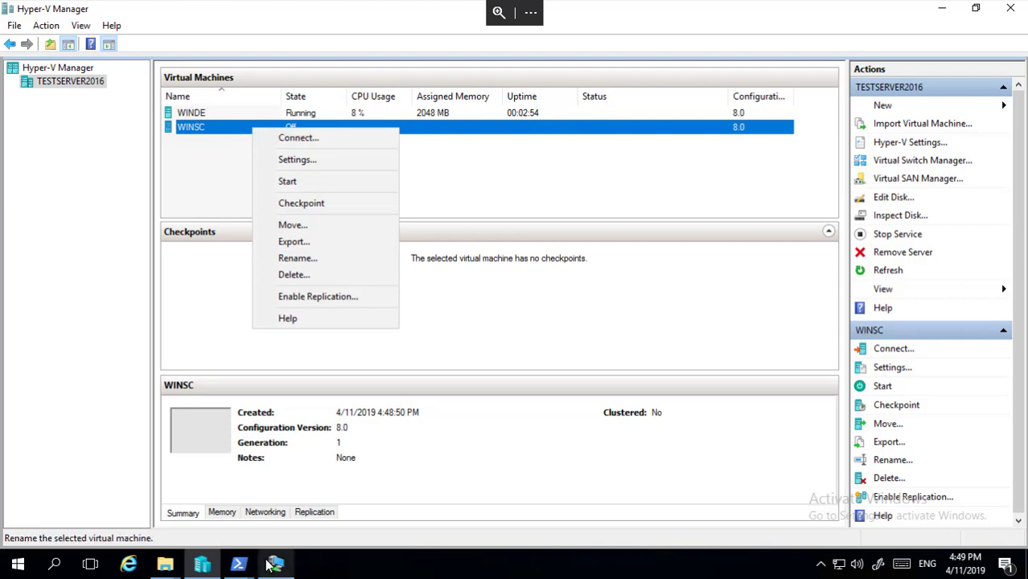
left_click(239, 566)
left_click(374, 488)
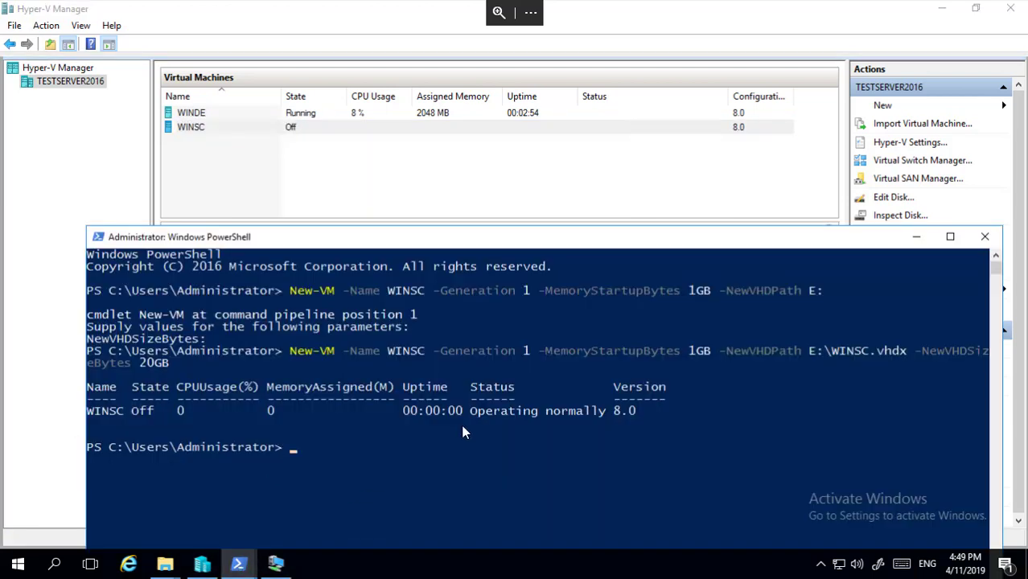
type("start")
type("0")
type("vm")
key("Tab")
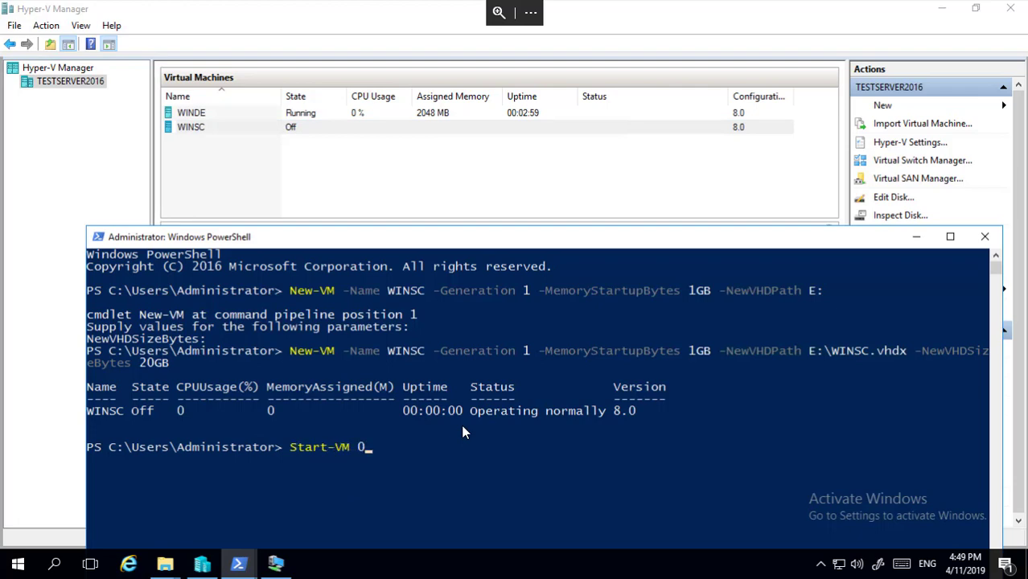
type("-Name WINSC")
key("Return")
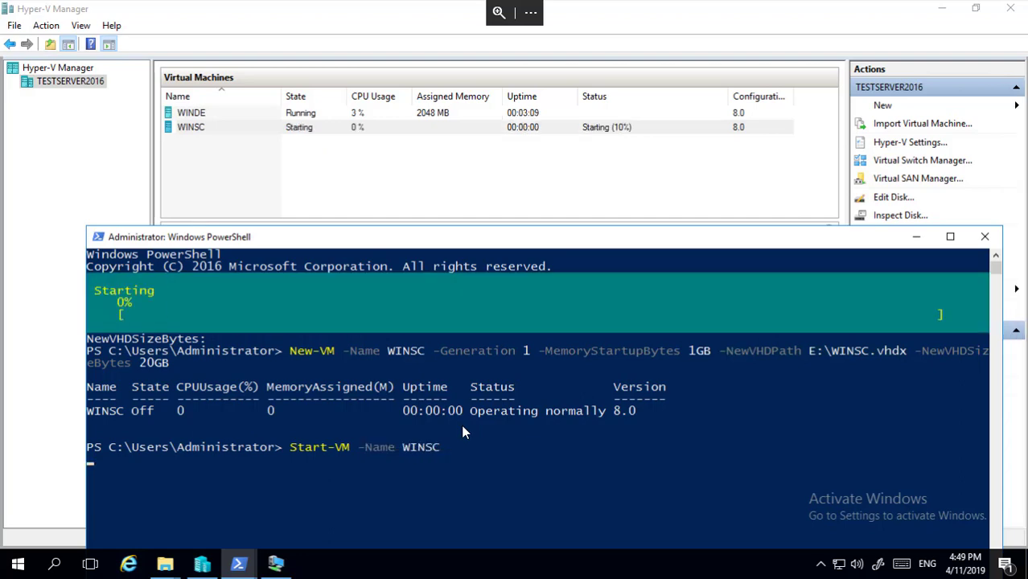
Connect to the WINSC console and switch it to Full Screen Mode.
left_click(359, 128)
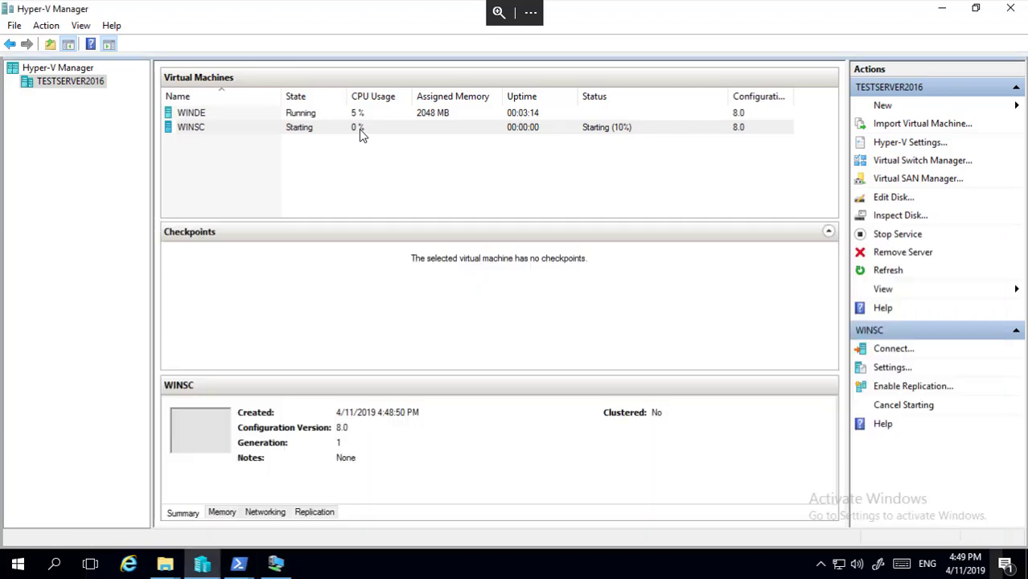
right_click(358, 128)
left_click(388, 142)
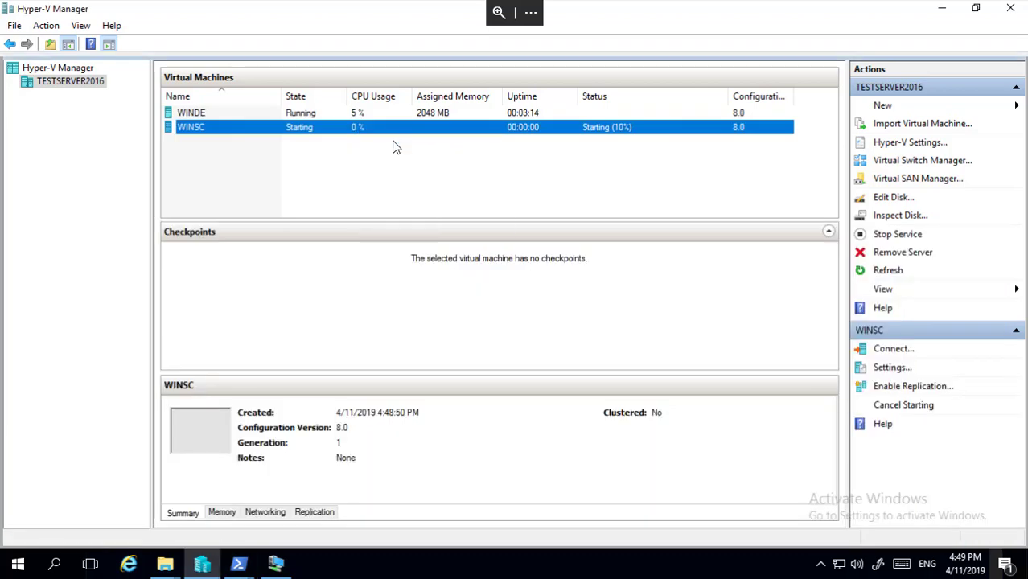
left_click_drag(381, 18, 470, 179)
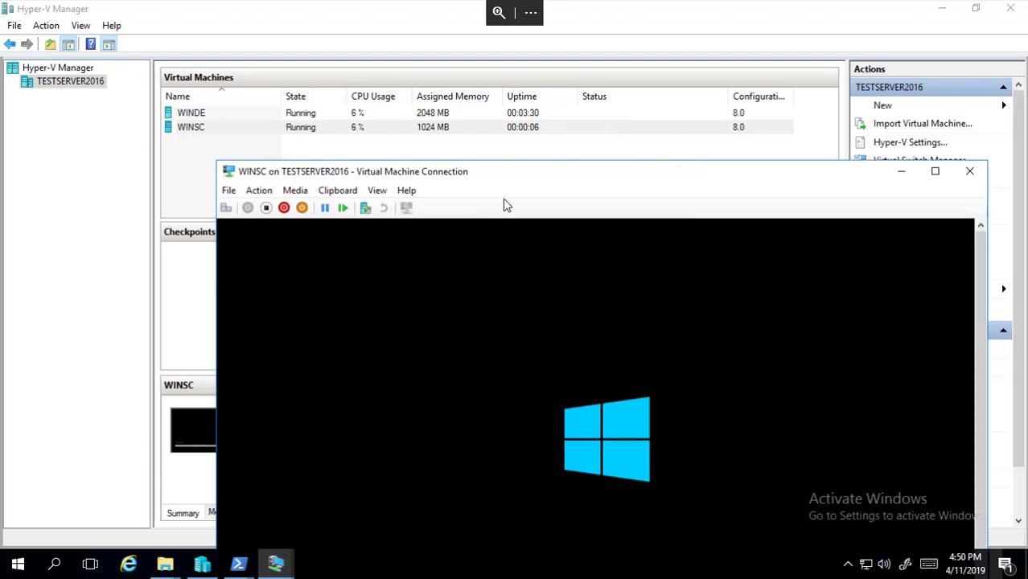
left_click(378, 191)
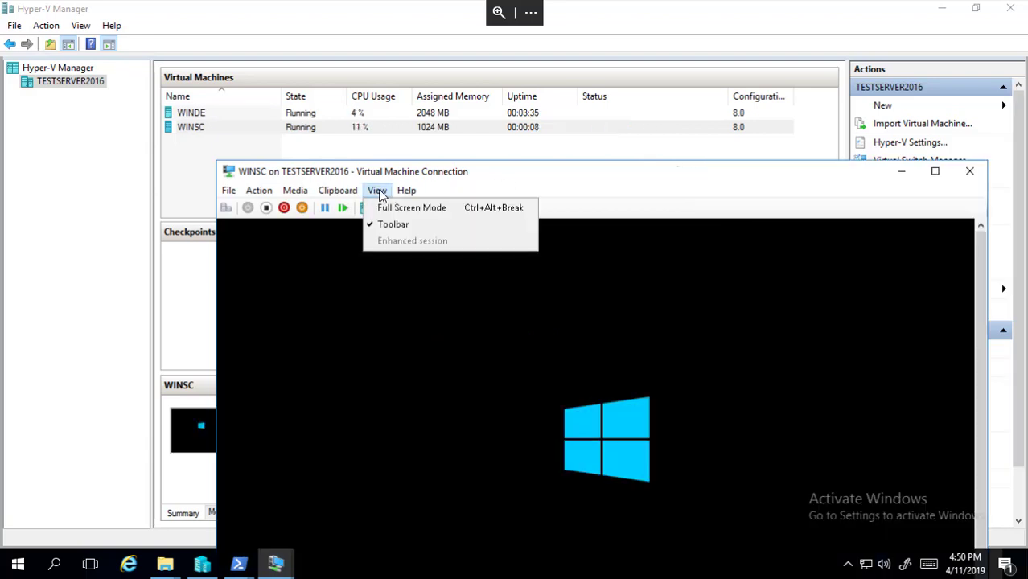
left_click(408, 207)
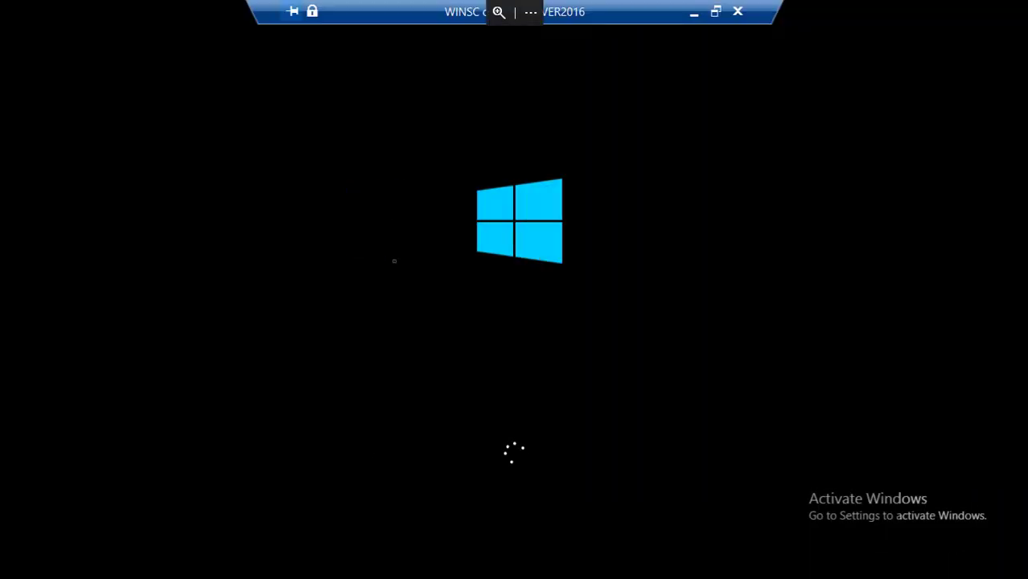
Check the WINDE console from the taskbar, then return WINSC's console to full screen.
left_click(693, 14)
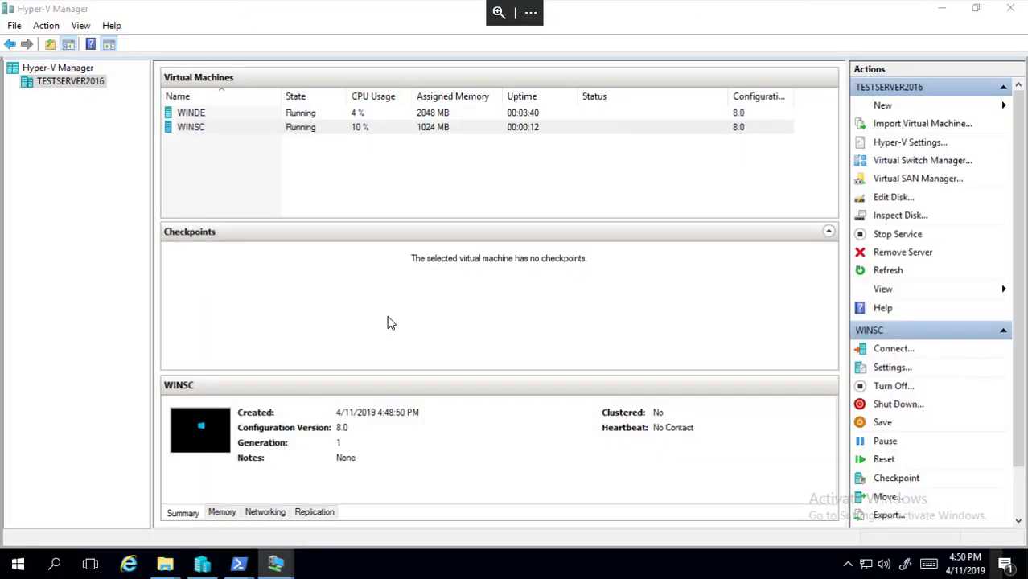
mouse_move(281, 568)
left_click(246, 503)
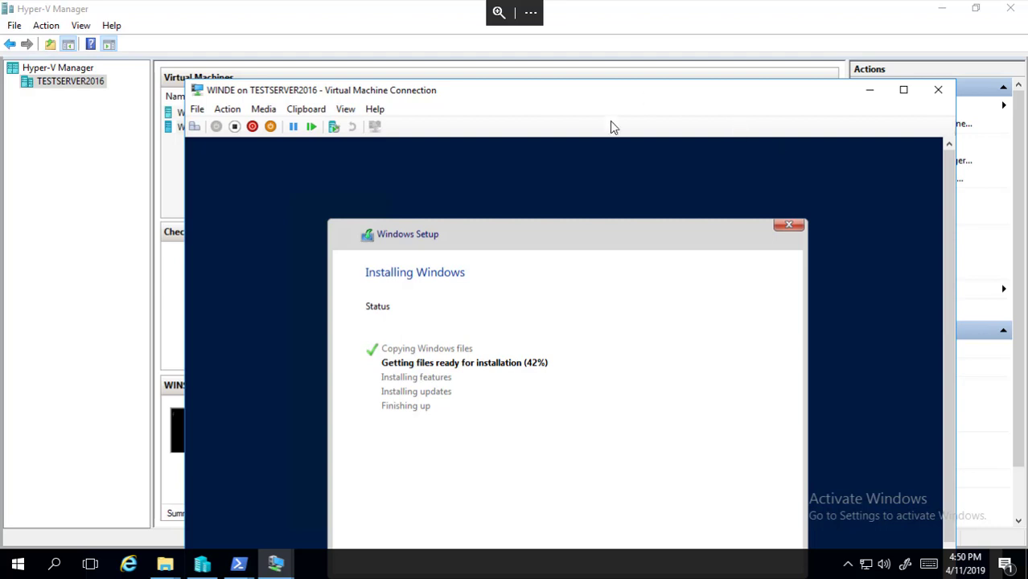
mouse_move(276, 565)
left_click(389, 500)
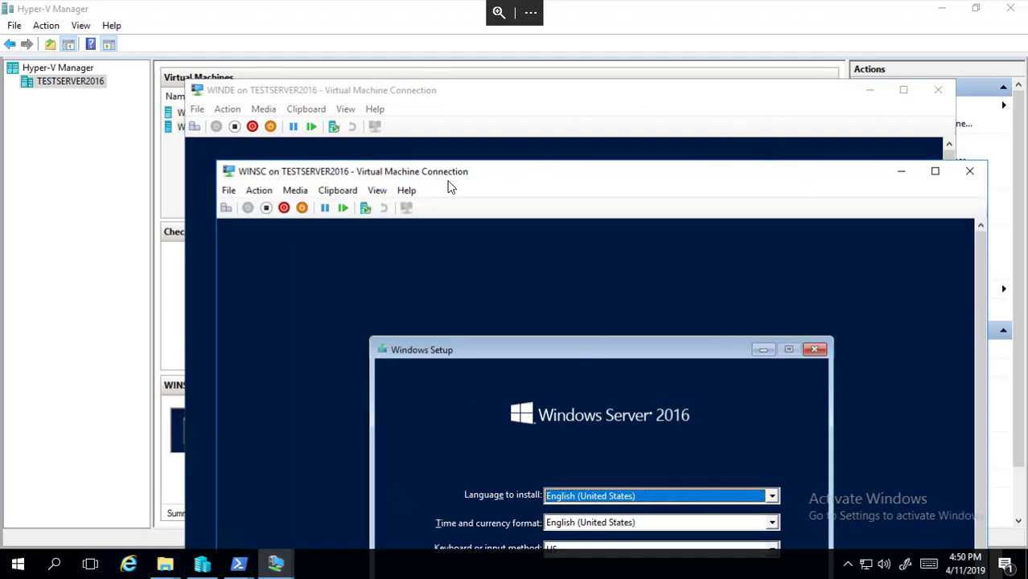
left_click(377, 190)
left_click(426, 208)
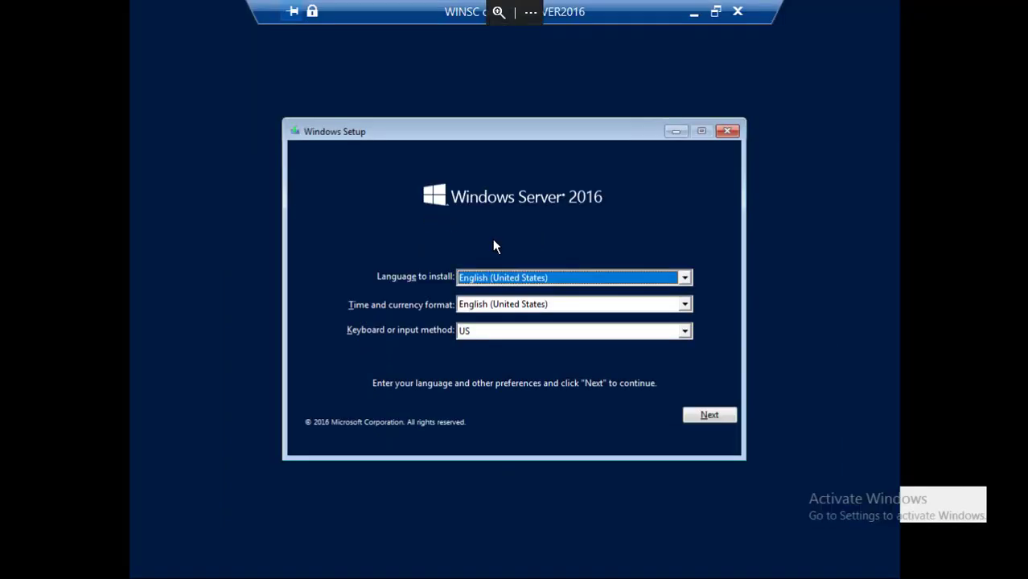
Keep default language settings and start installing Windows Server 2016 Datacenter on WINSC.
left_click(703, 408)
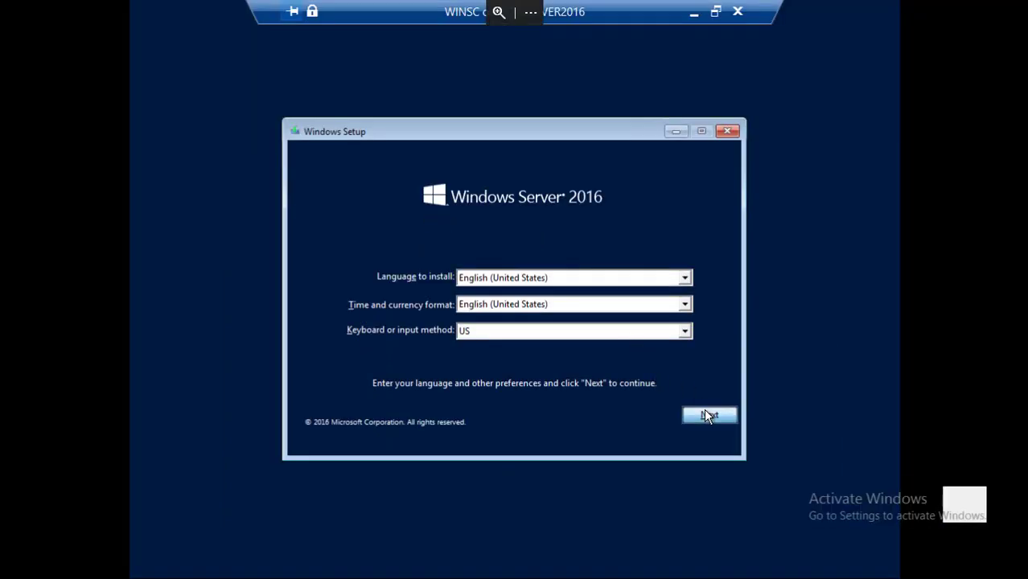
left_click(546, 299)
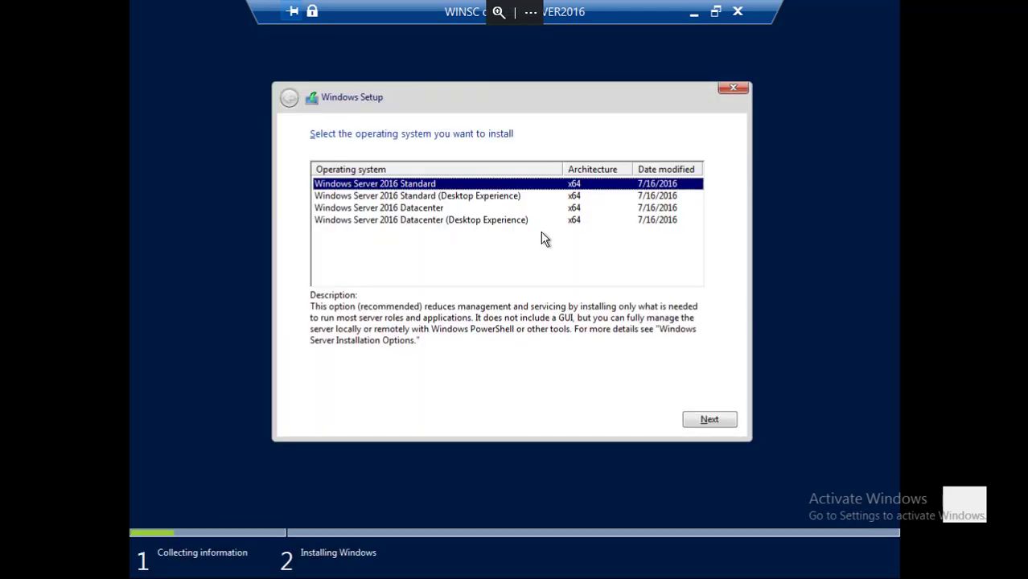
left_click(437, 209)
left_click(706, 419)
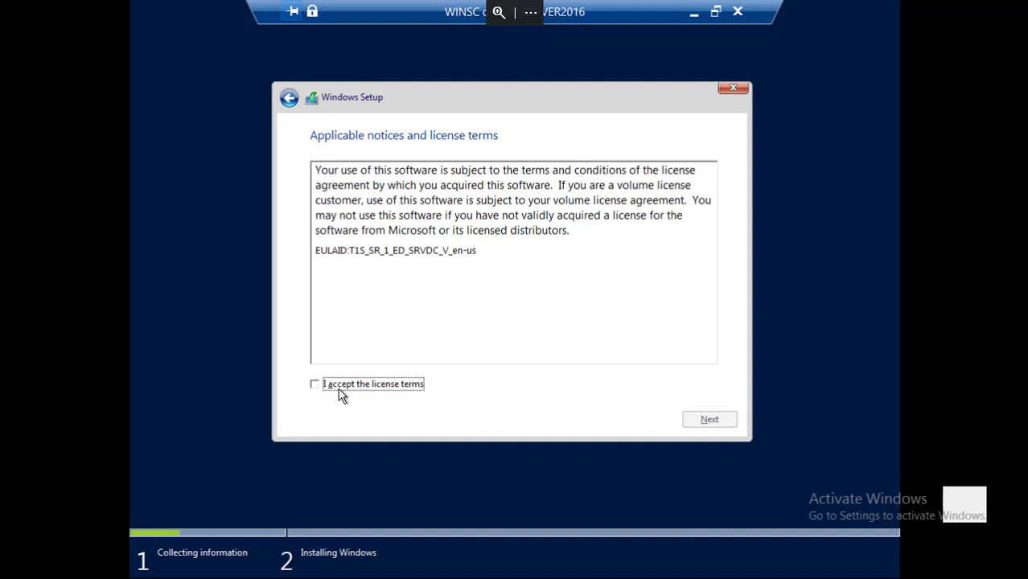
Accept the license, choose Custom install onto Drive 0 Unallocated Space, and exit full screen.
left_click(340, 388)
left_click(698, 419)
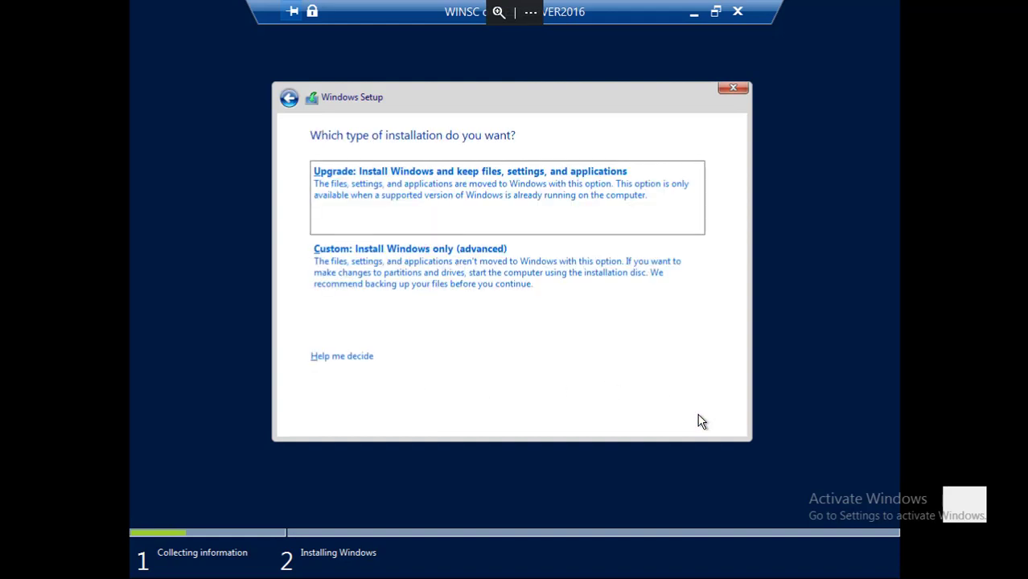
left_click(529, 249)
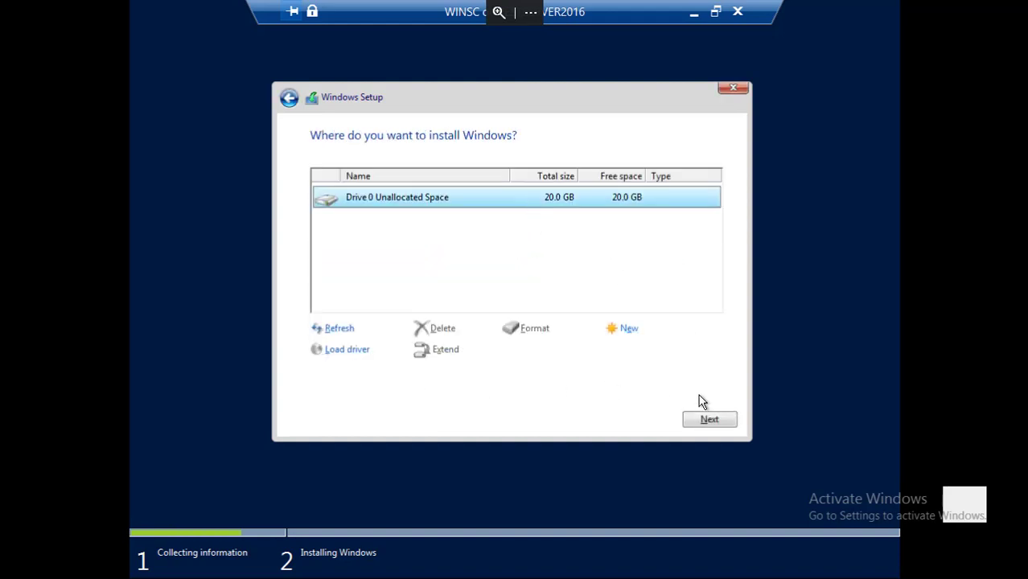
left_click(699, 421)
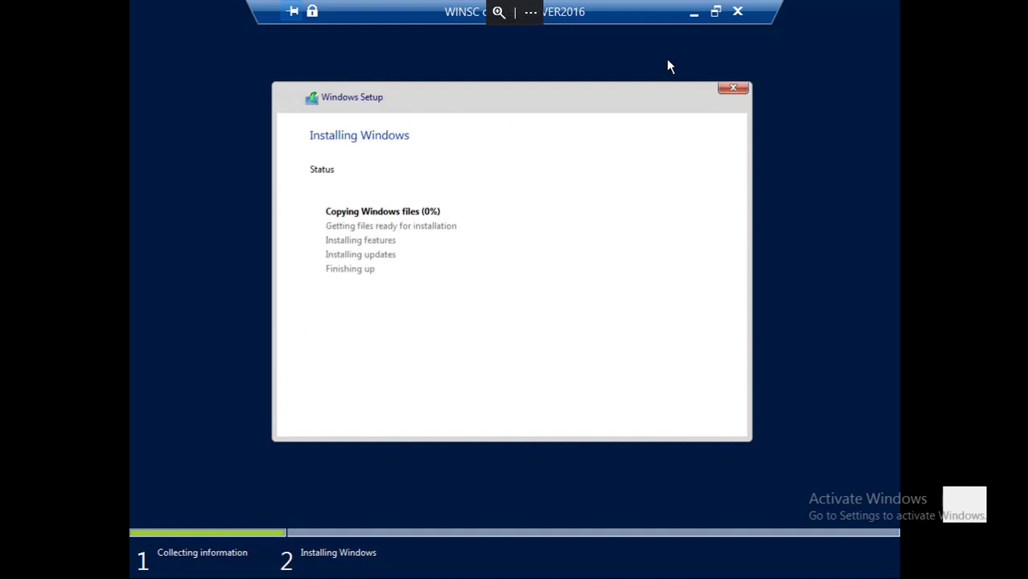
left_click(714, 12)
Move and resize the WINDE and WINSC console windows to sit side by side.
left_click_drag(555, 172, 722, 93)
left_click(351, 92)
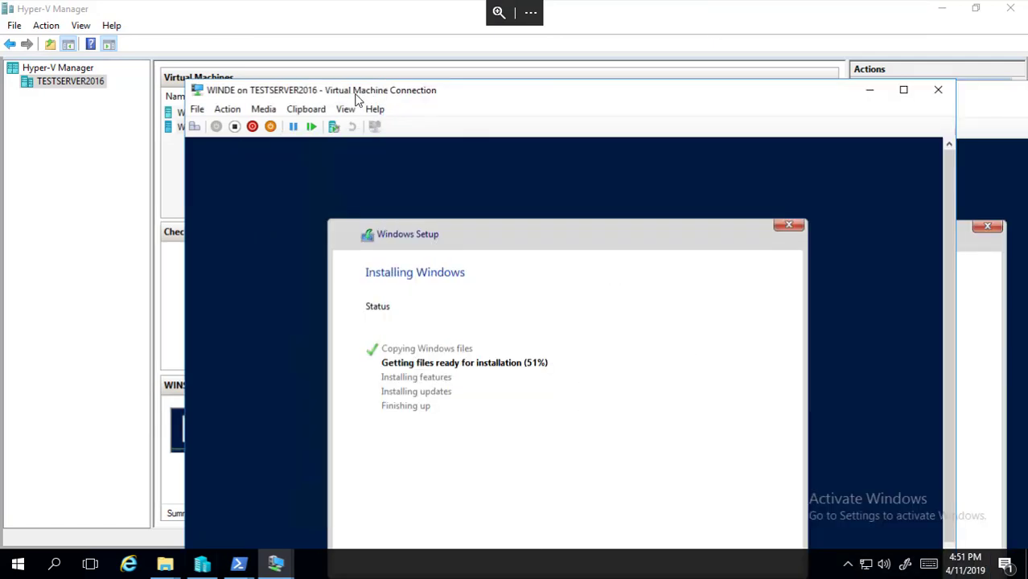
left_click_drag(352, 92, 218, 85)
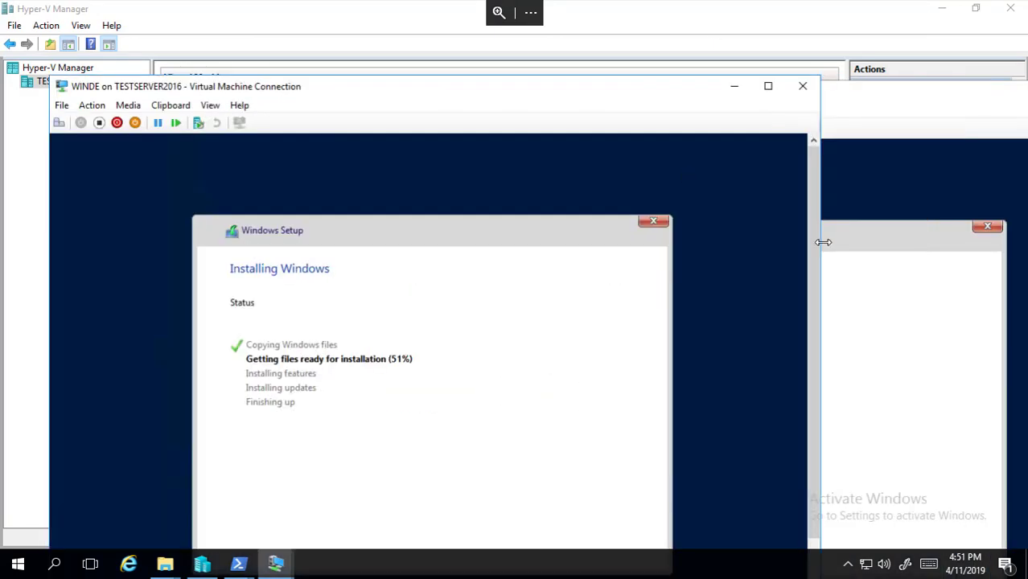
left_click_drag(820, 244, 553, 259)
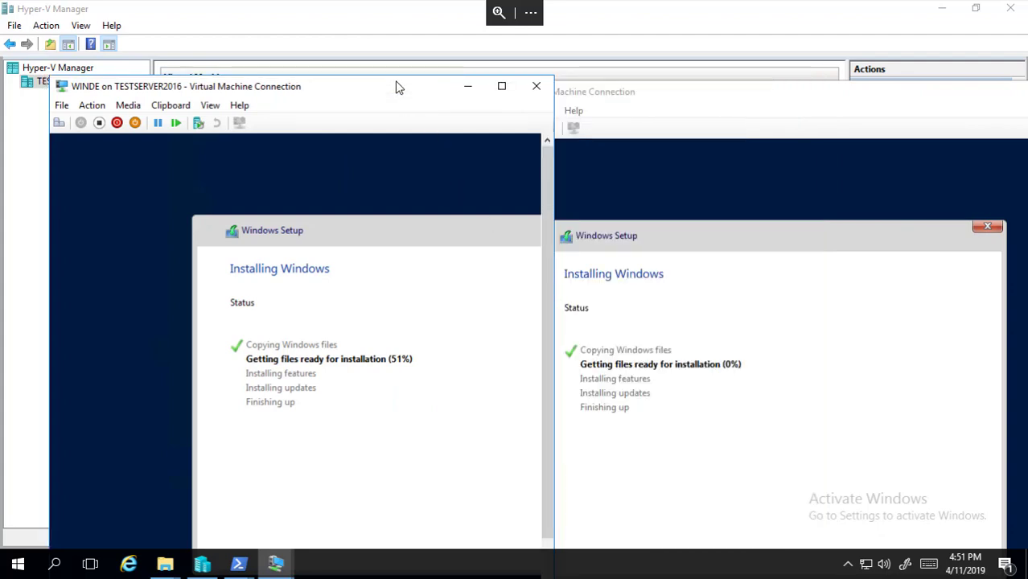
left_click_drag(392, 79, 367, 77)
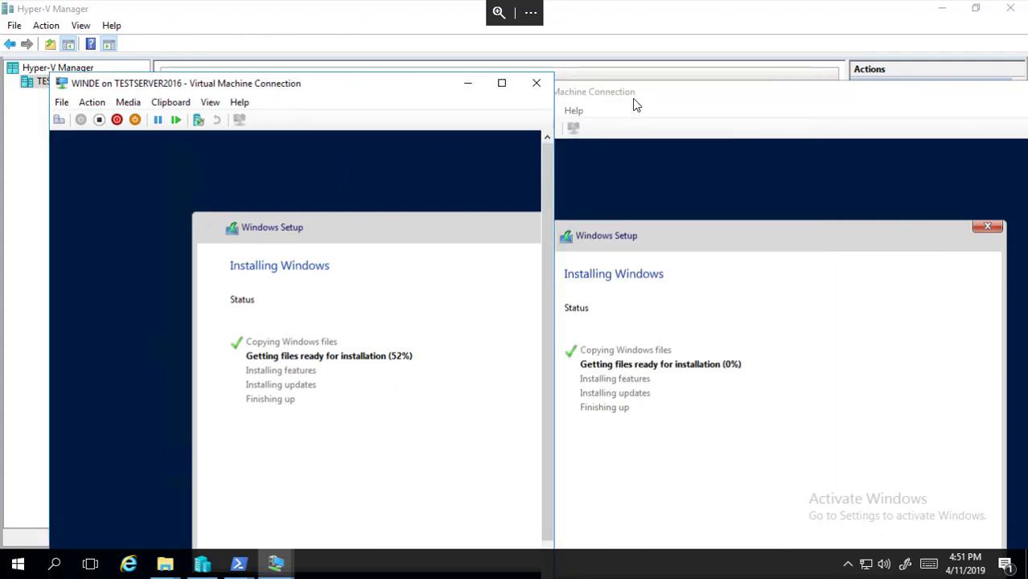
left_click(632, 98)
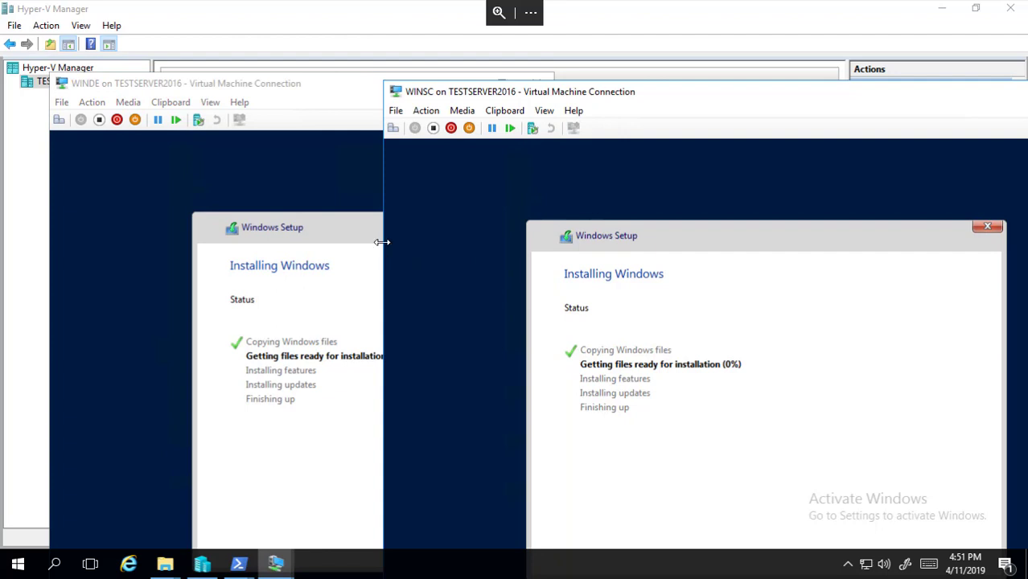
left_click_drag(381, 241, 551, 241)
left_click(543, 241)
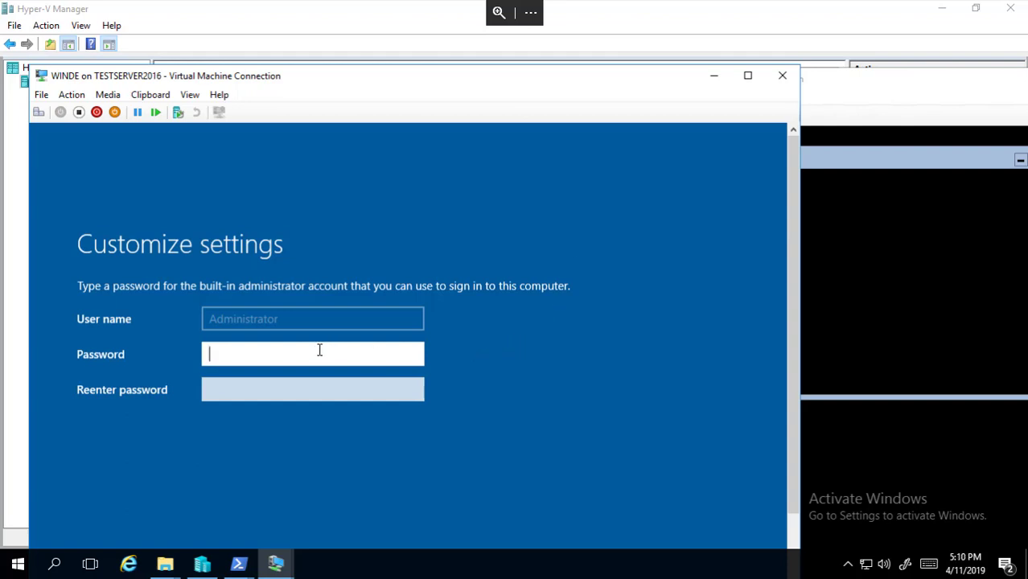
Enter and confirm WINDE's built-in Administrator password, then submit it.
type("P@s")
type("****")
key("Tab")
type("********")
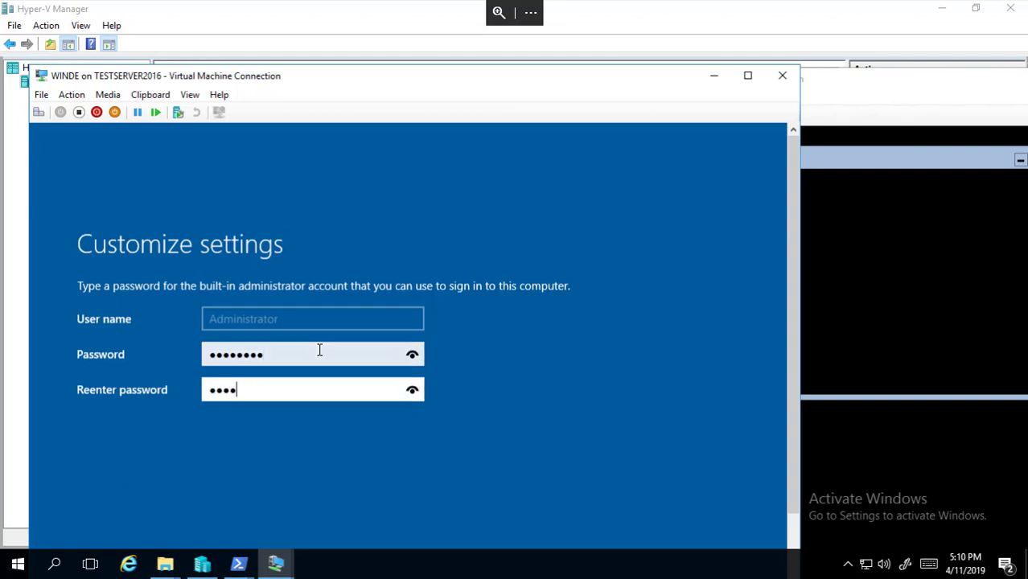
key("Return")
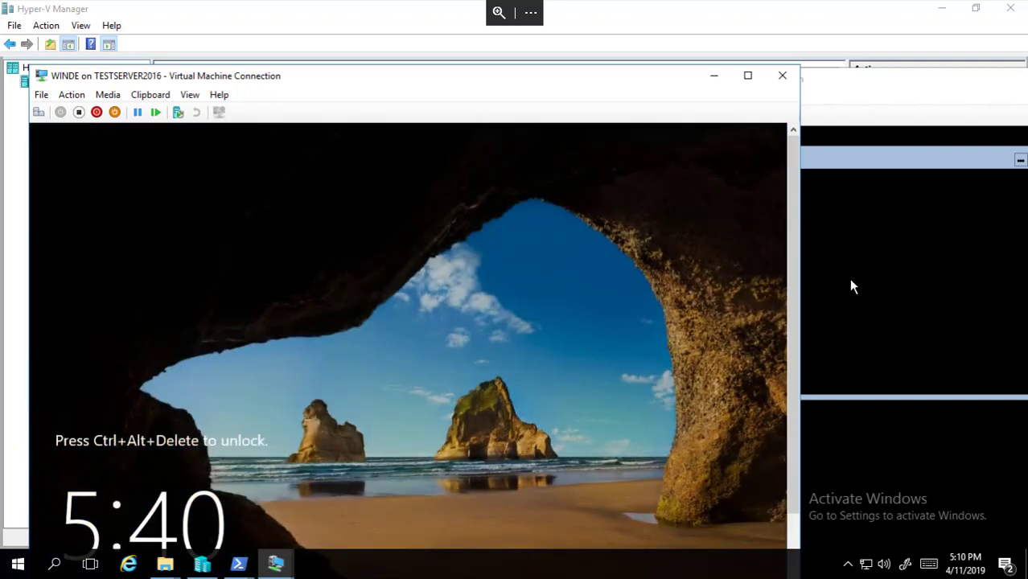
Send Ctrl+Alt+Delete to WINSC to reach its Administrator sign-in screen.
left_click(854, 285)
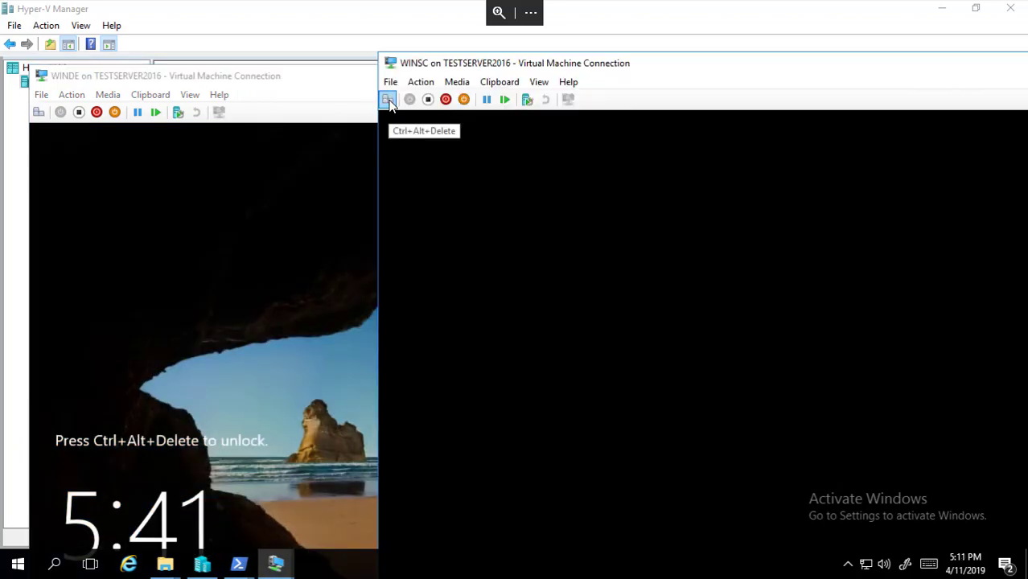
left_click(387, 99)
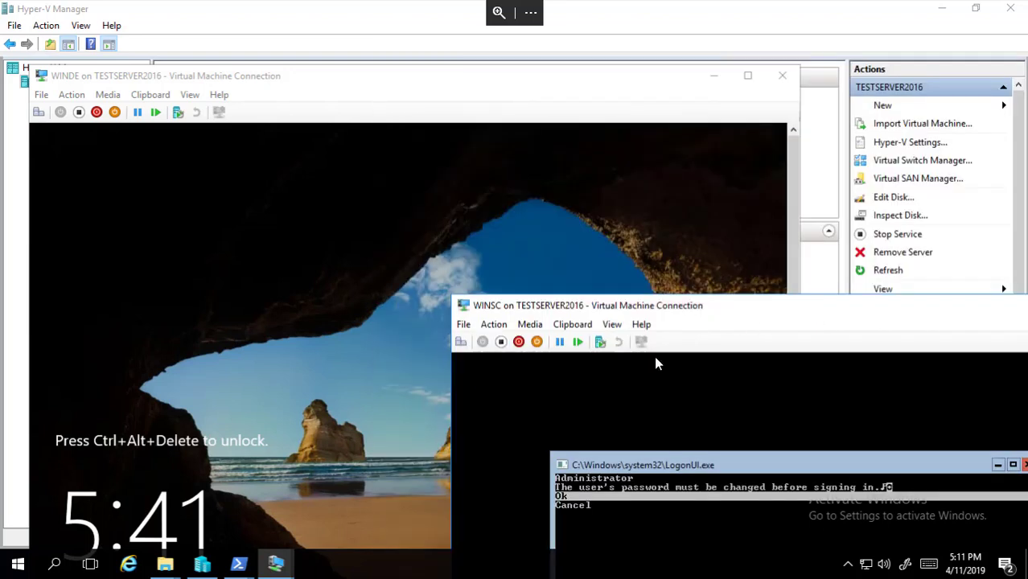
left_click_drag(786, 305, 718, 173)
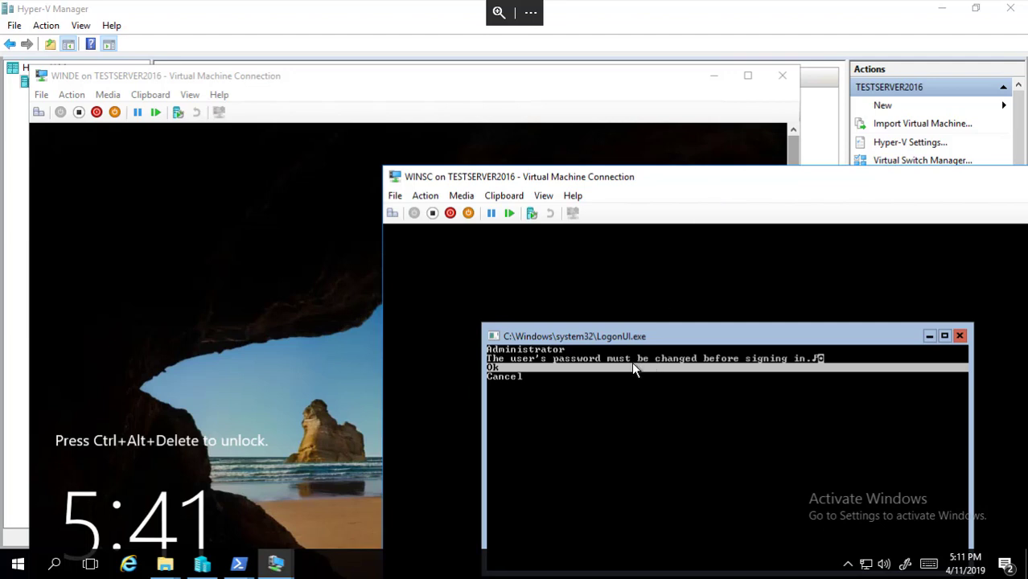
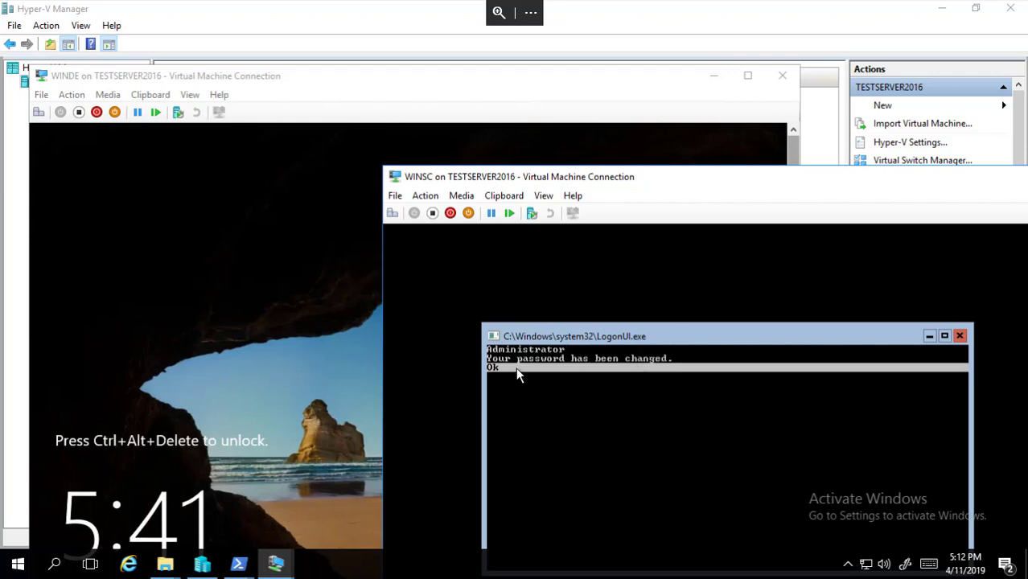
Confirm the WINSC password-changed message, then send Ctrl+Alt+Delete to wake WINDE for sign-in.
left_click(517, 375)
left_click(273, 325)
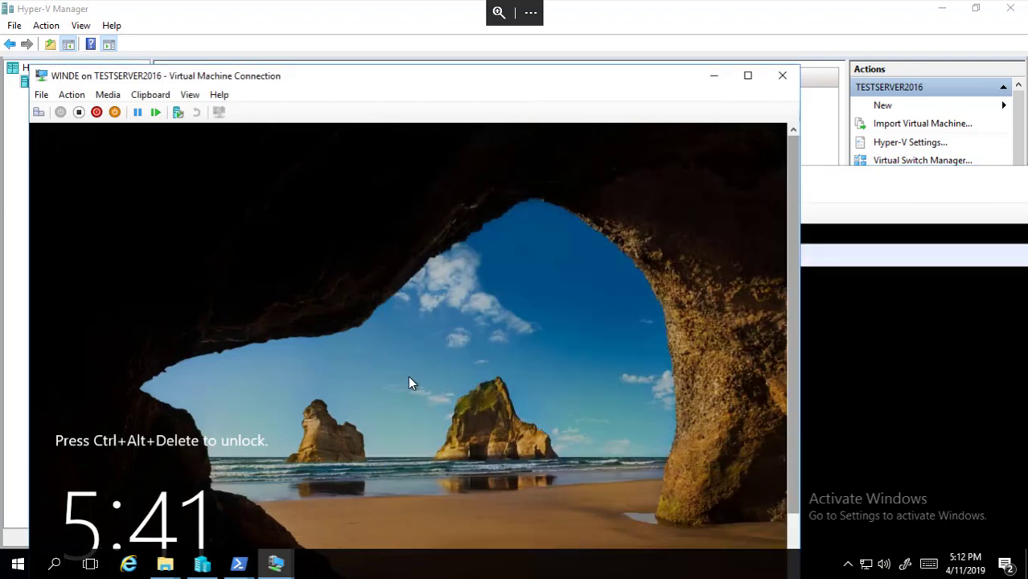
left_click(38, 112)
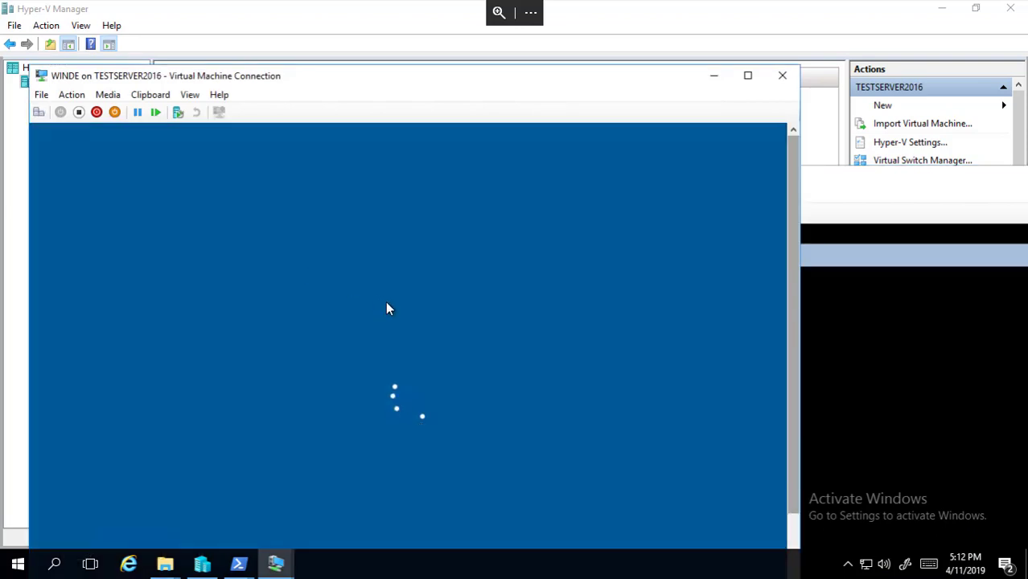
left_click_drag(537, 71, 604, 49)
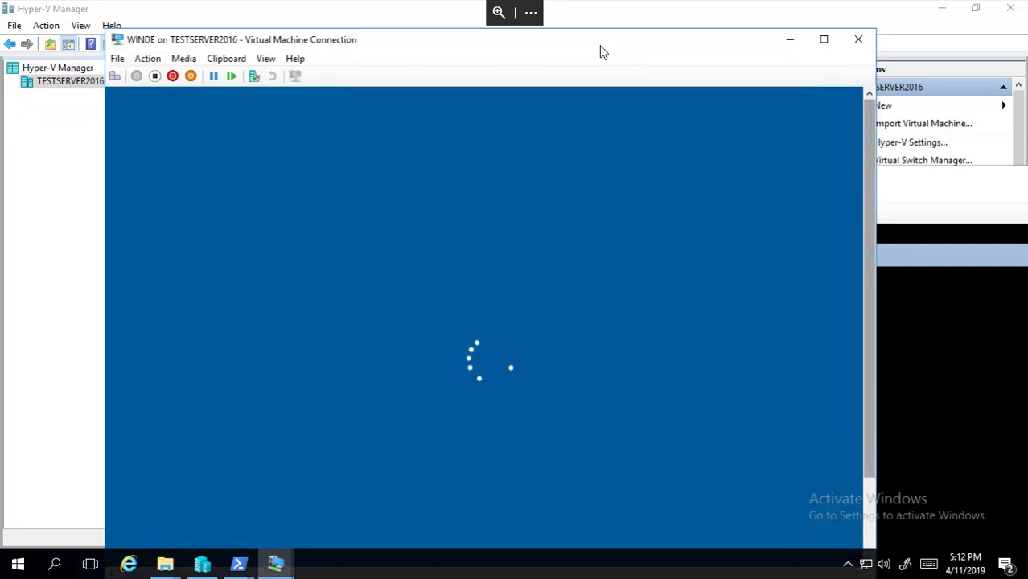